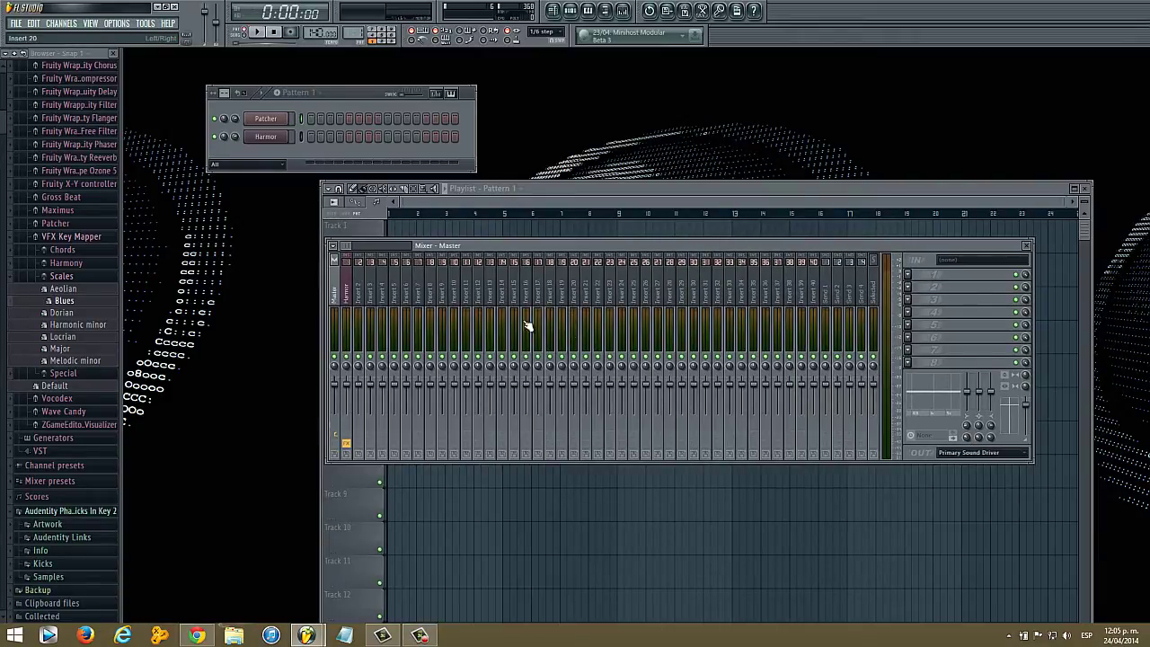
- Open the Patcher effect on the Harmor mixer track, examine its module routing, and close it
left_click(346, 293)
left_click_drag(495, 246, 467, 233)
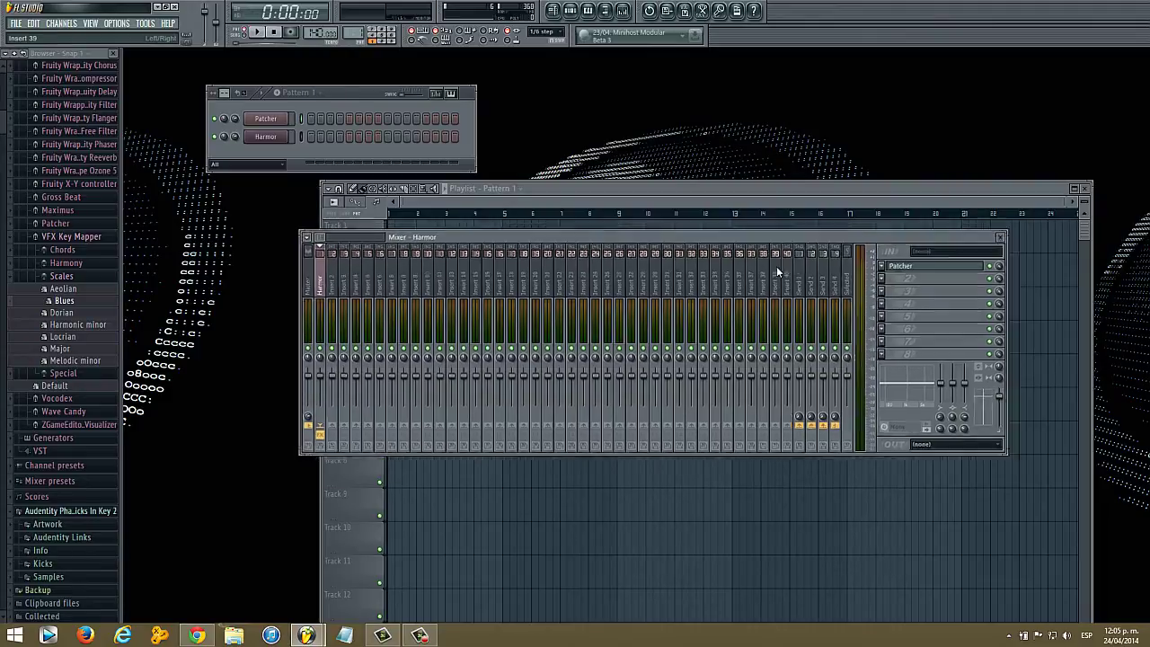
mouse_move(758, 231)
left_mouse_down()
mouse_move(779, 277)
mouse_move(751, 250)
left_mouse_up()
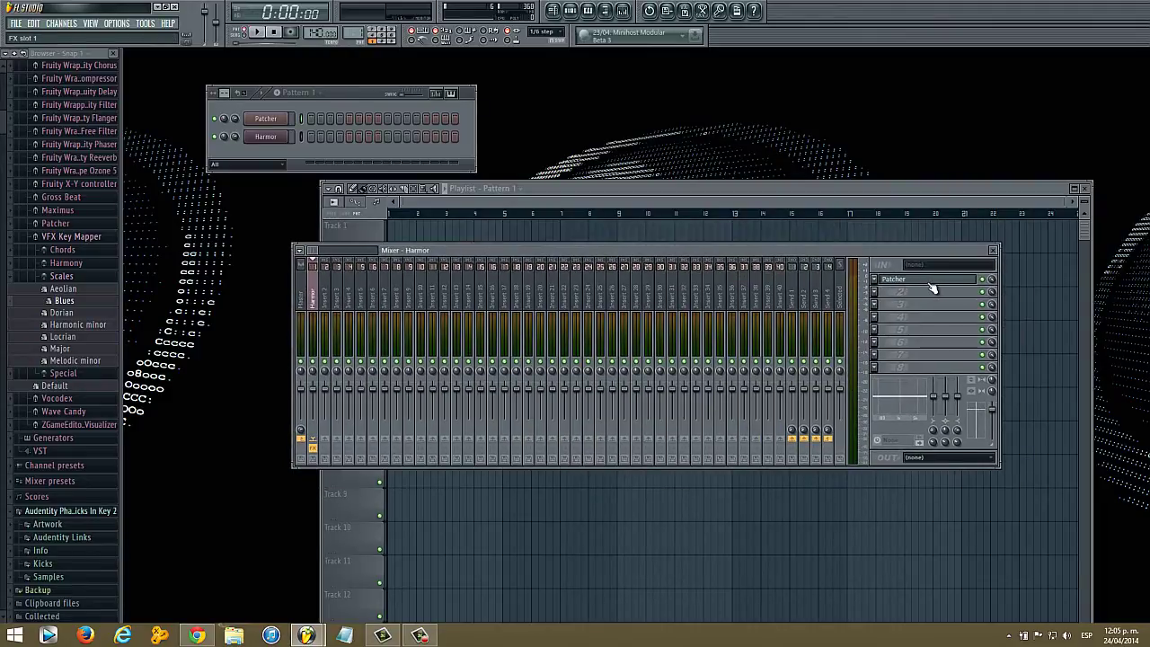
left_click(900, 282)
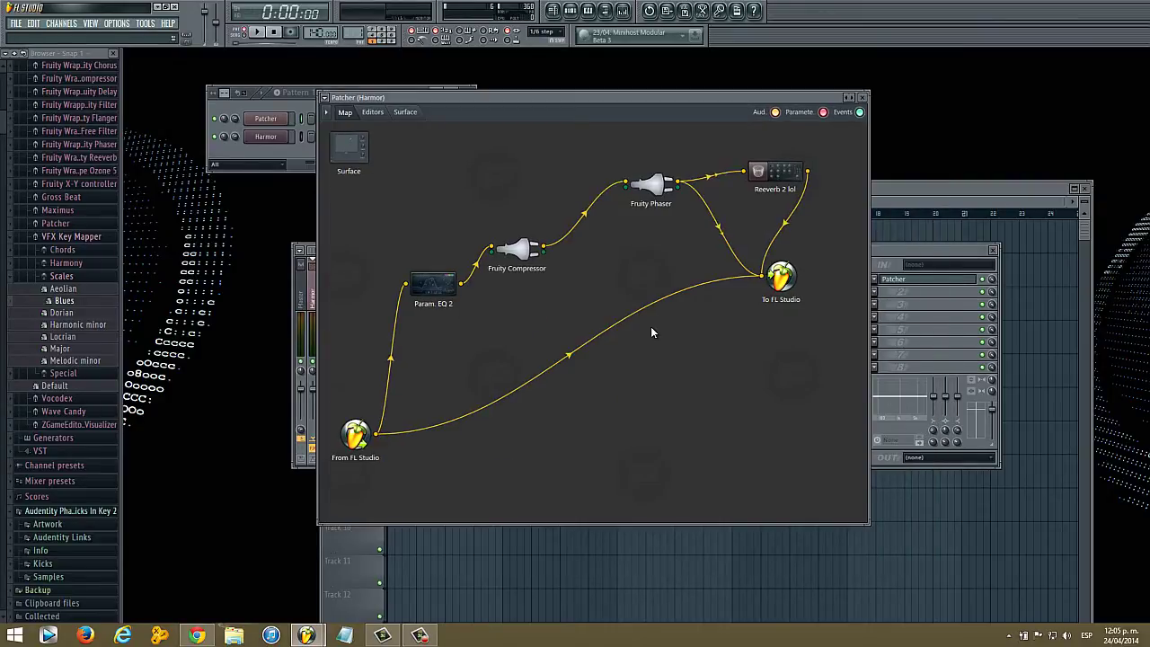
left_click_drag(471, 97, 520, 131)
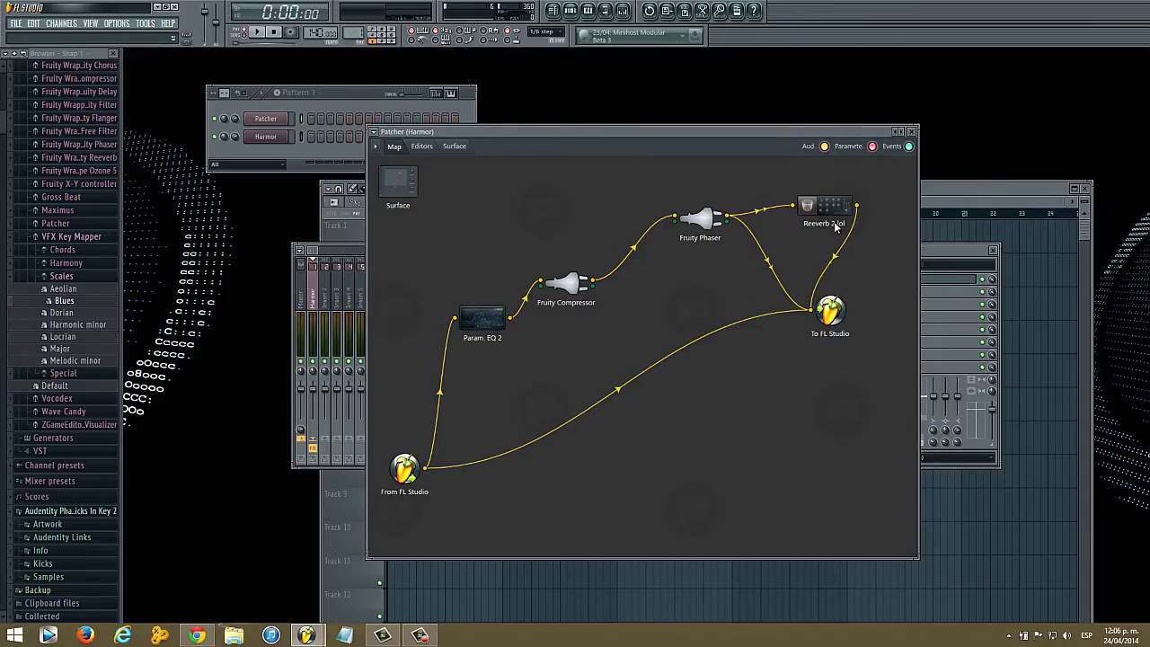
left_click(911, 131)
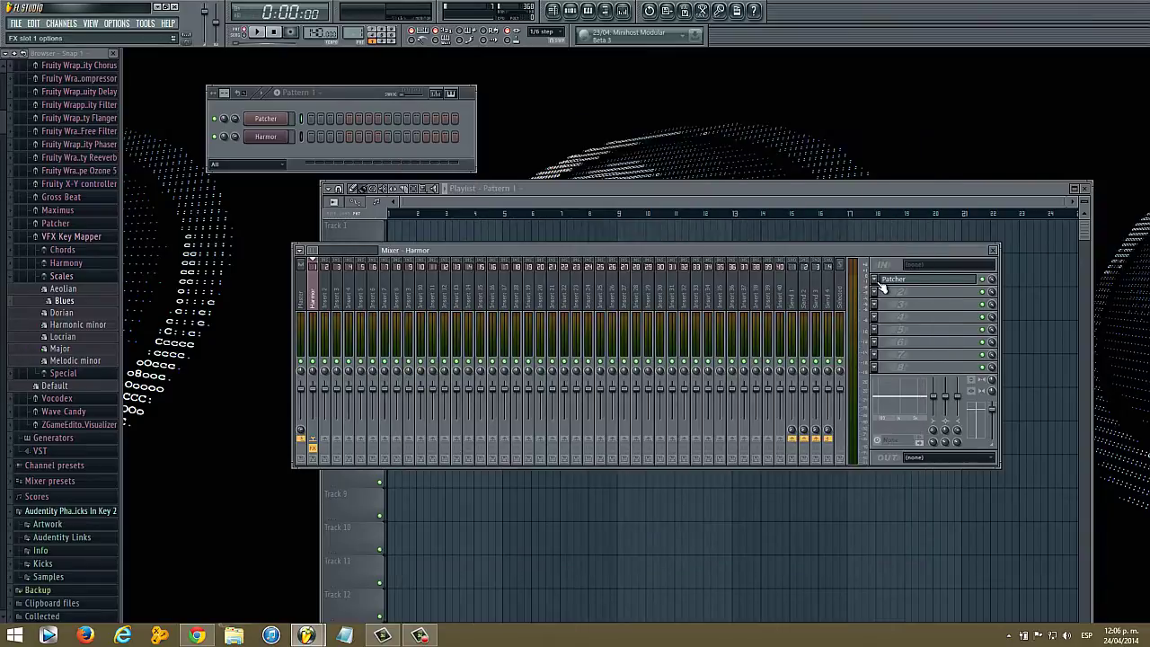
- Open an empty Patcher on the Harmor track, enlarge it, and connect From FL Studio directly to To FL Studio
left_click(883, 286)
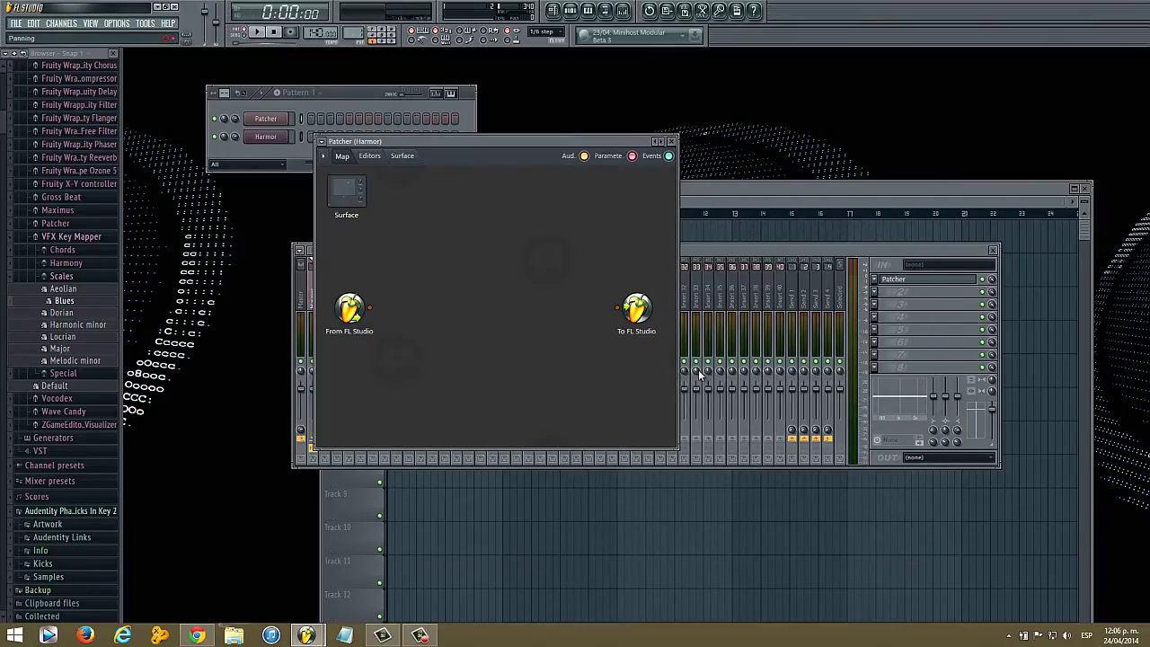
left_click_drag(677, 447, 918, 591)
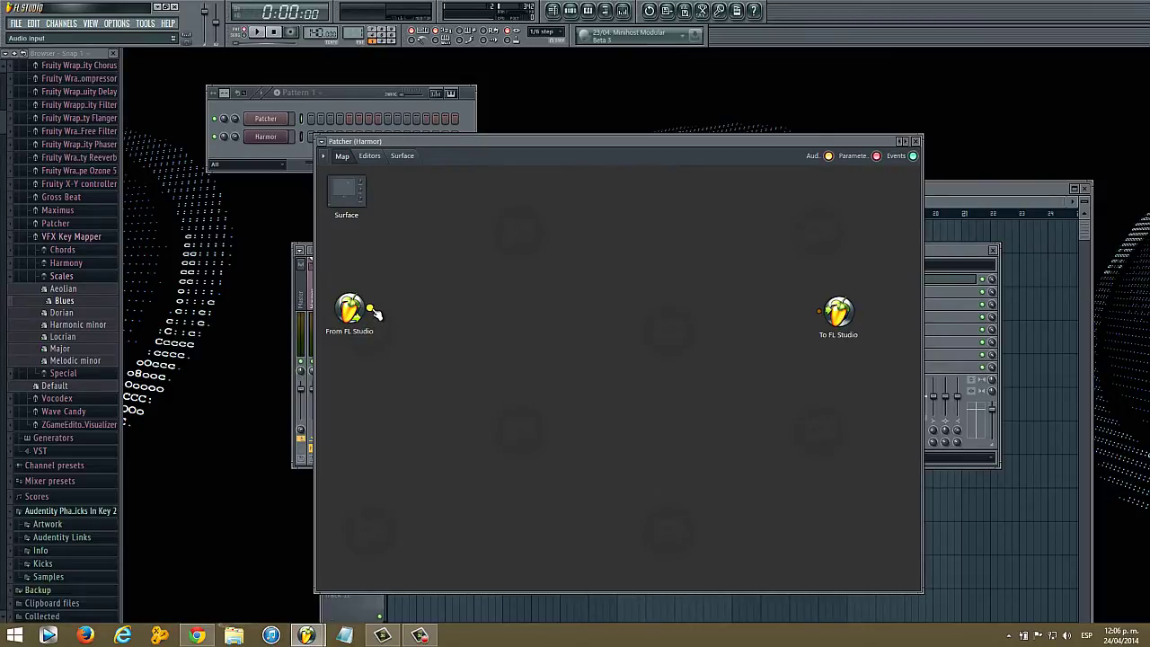
left_click_drag(371, 311, 814, 317)
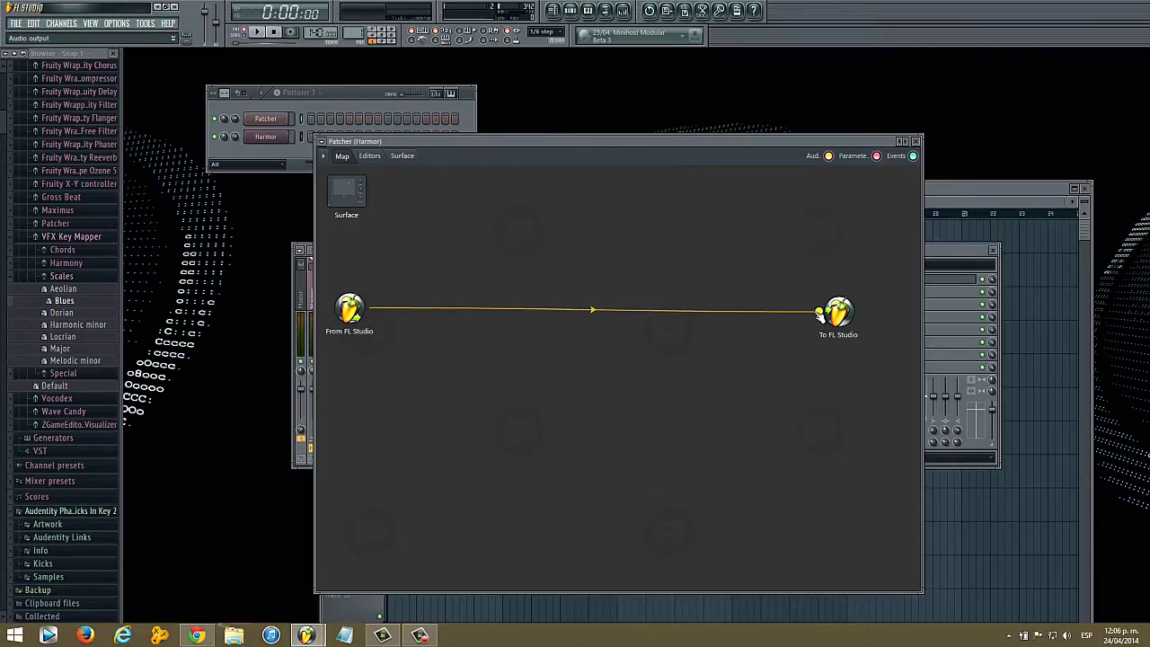
left_click_drag(349, 310, 350, 328)
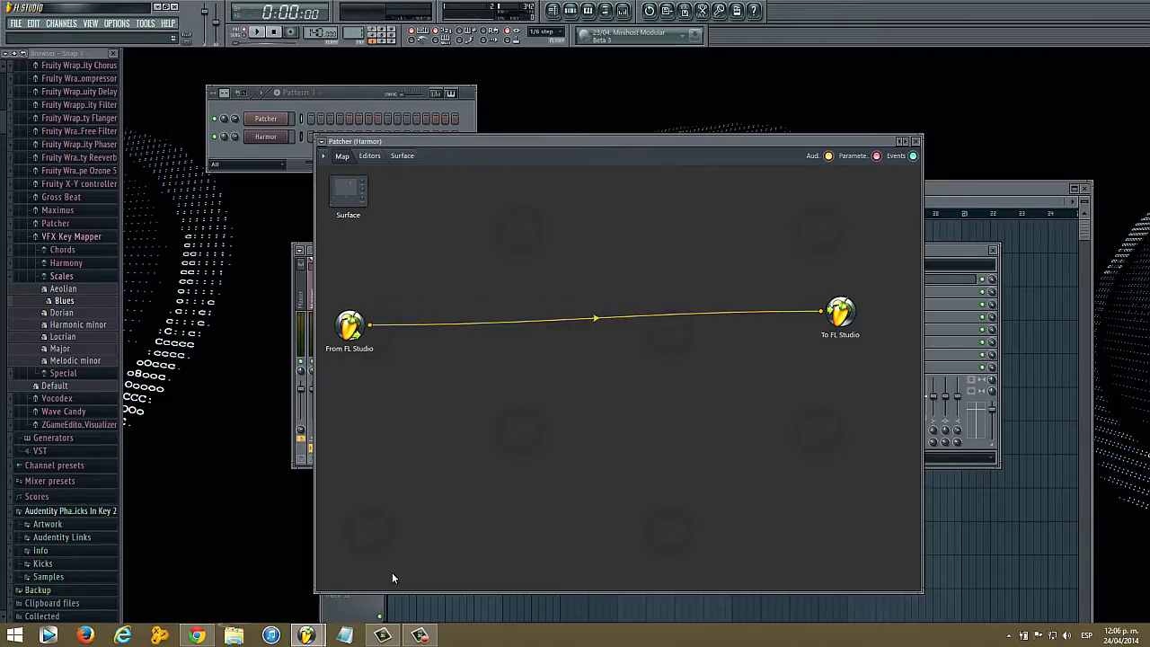
- Rearrange the Mixer and Patcher windows so the full Patcher map and the Harmor track's effect slots are both in view
left_click_drag(542, 142, 550, 314)
left_click_drag(796, 247, 814, 199)
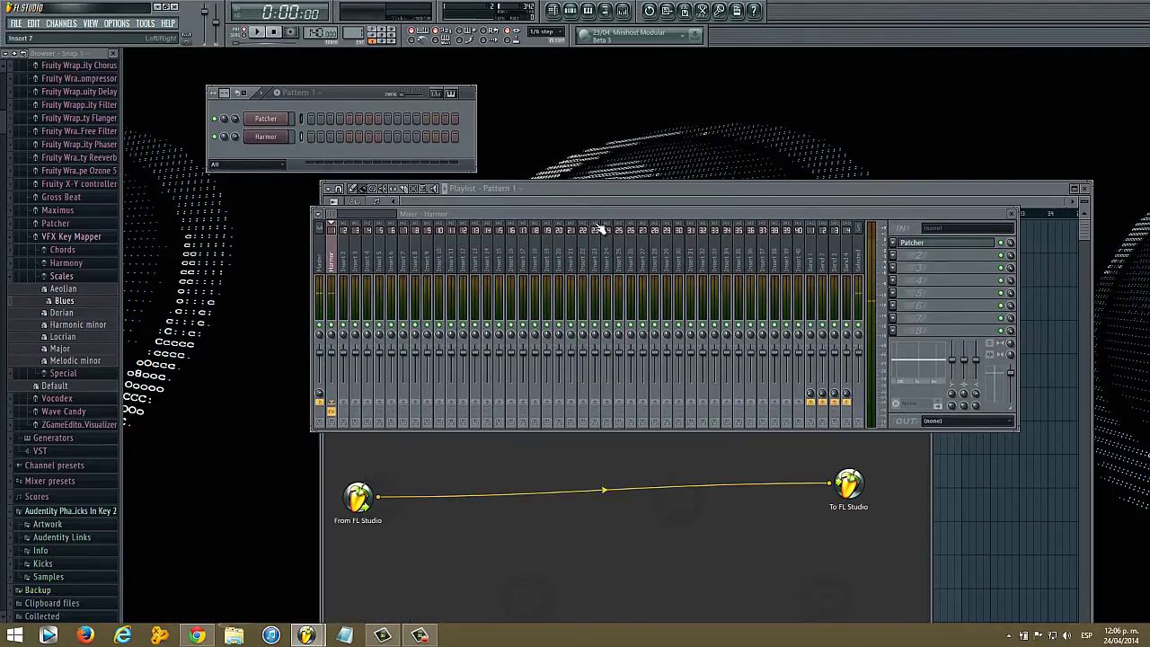
left_click_drag(859, 210, 823, 118)
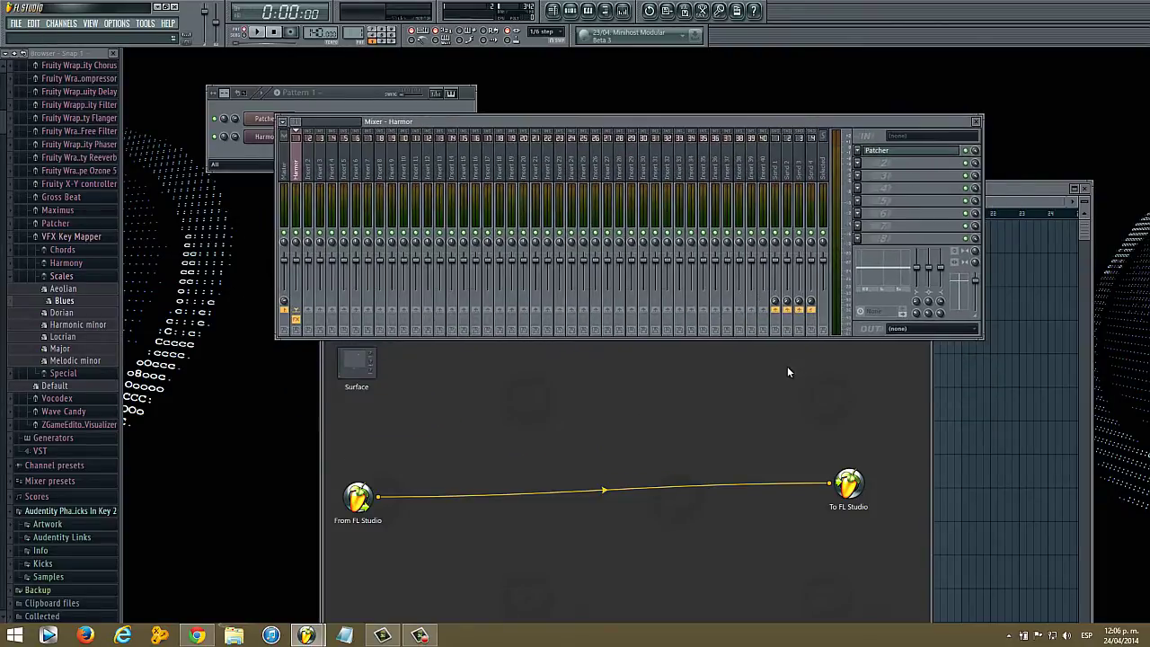
left_click_drag(728, 118, 870, 113)
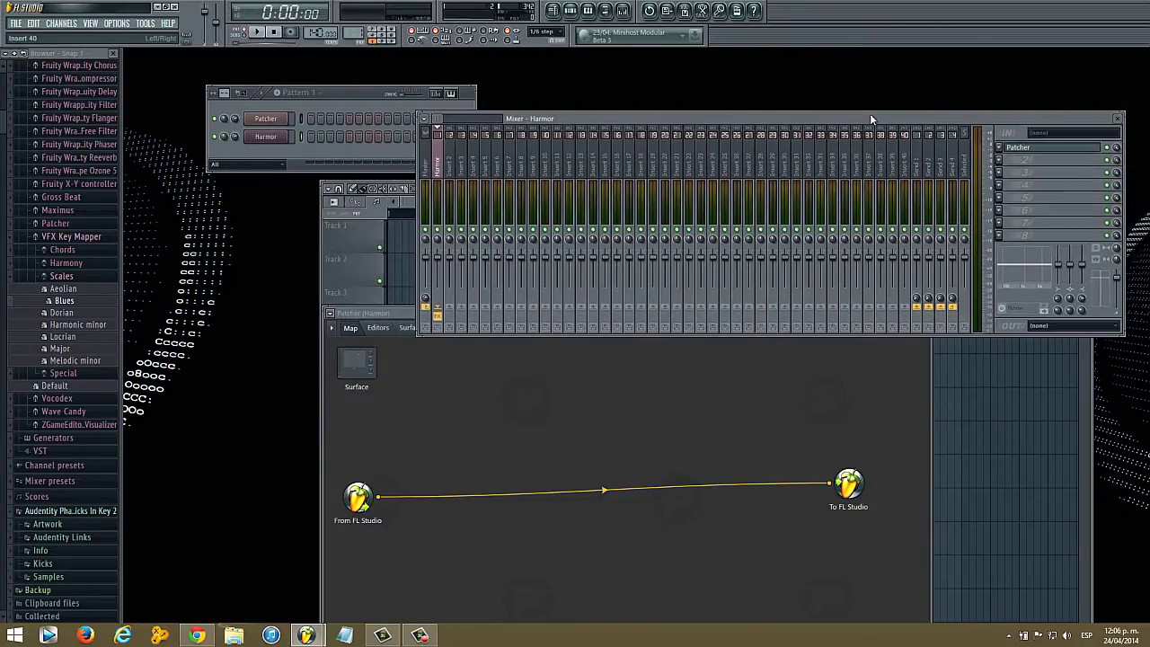
left_click_drag(409, 312, 363, 146)
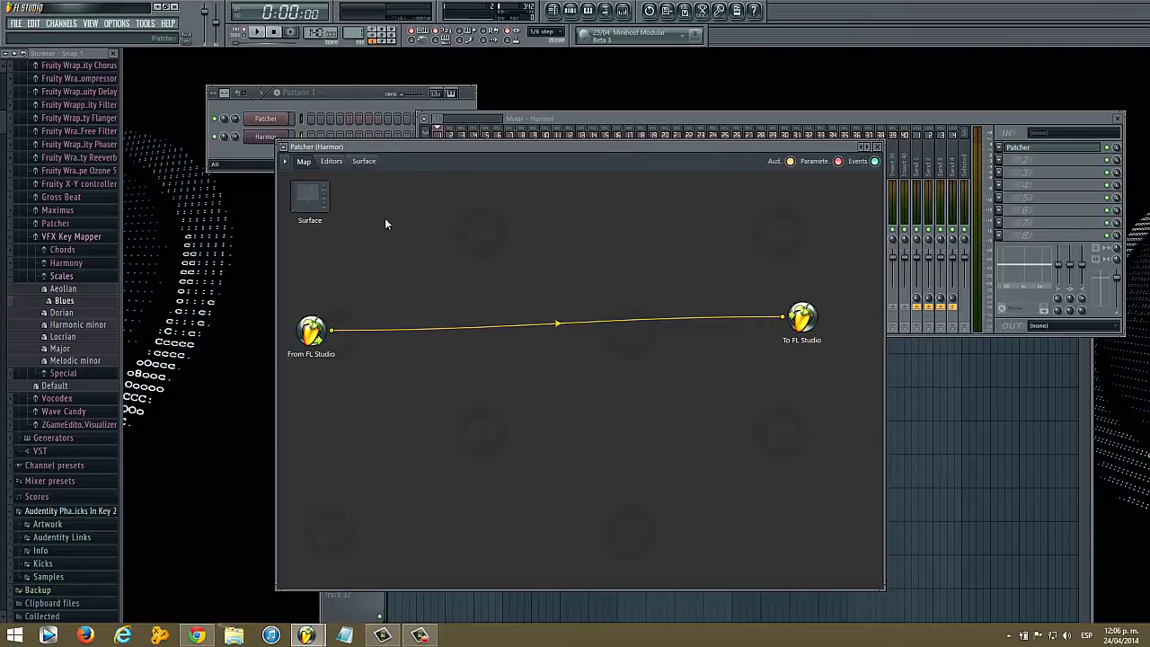
- Add Delay 2, Fruity Chorus, Soundgoodizer and Effector (FX) modules, and chain them in that order between From FL Studio and To FL Studio
right_click(393, 262)
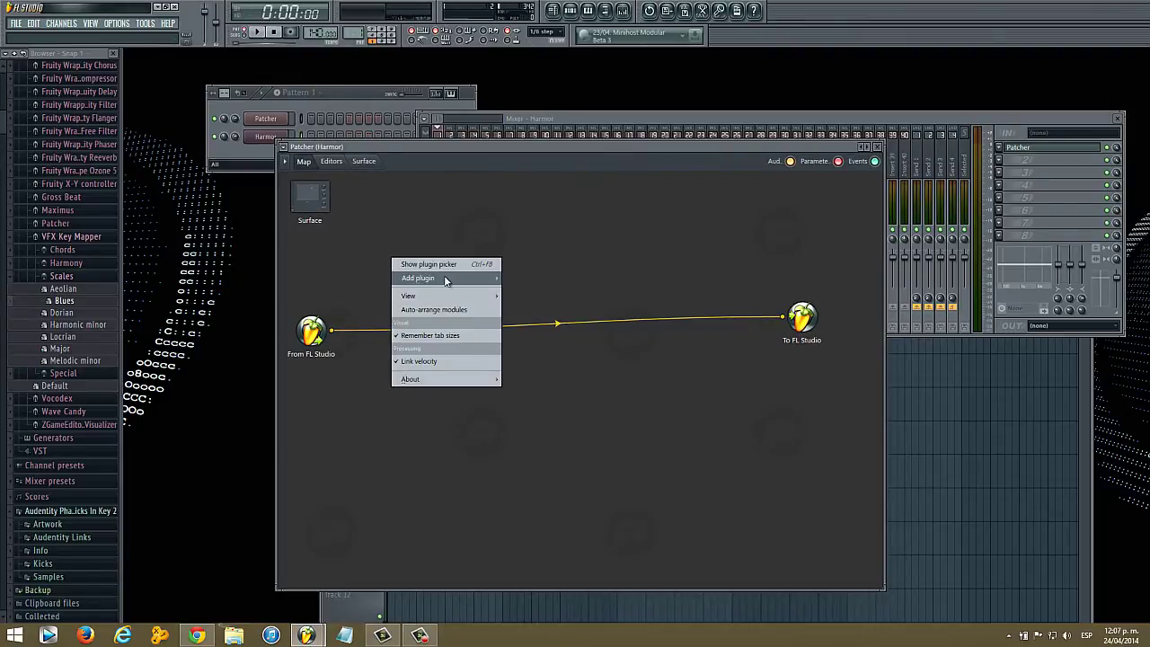
mouse_move(445, 279)
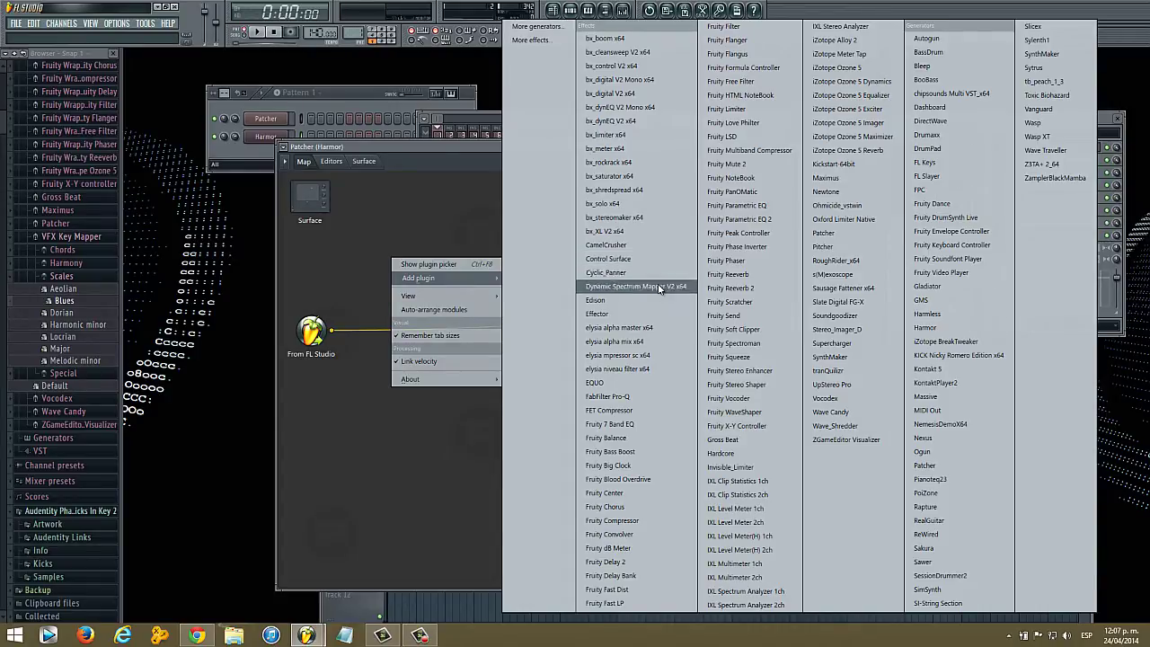
left_click(311, 330)
left_click_drag(310, 332, 318, 517)
mouse_move(391, 259)
left_mouse_down()
mouse_move(401, 272)
mouse_move(375, 273)
left_mouse_up()
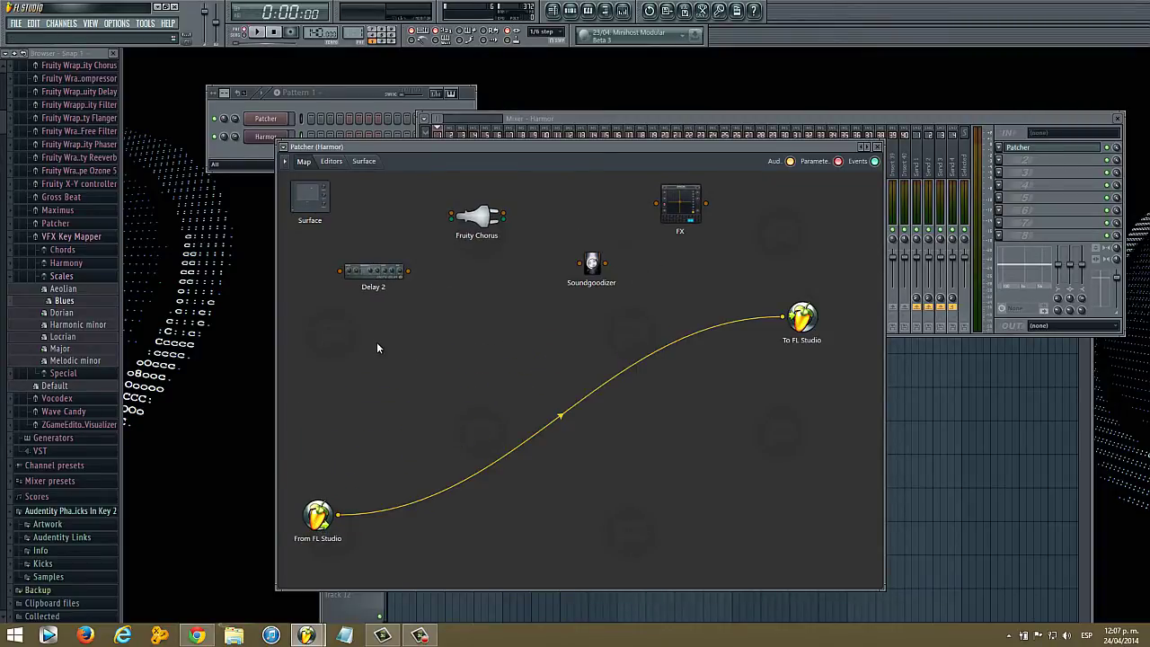
mouse_move(338, 513)
left_mouse_down()
mouse_move(334, 288)
mouse_move(341, 271)
mouse_move(388, 385)
mouse_move(392, 447)
mouse_move(431, 219)
mouse_move(450, 216)
mouse_move(470, 359)
mouse_move(582, 264)
mouse_move(571, 306)
mouse_move(633, 209)
mouse_move(661, 202)
mouse_move(783, 316)
left_mouse_up()
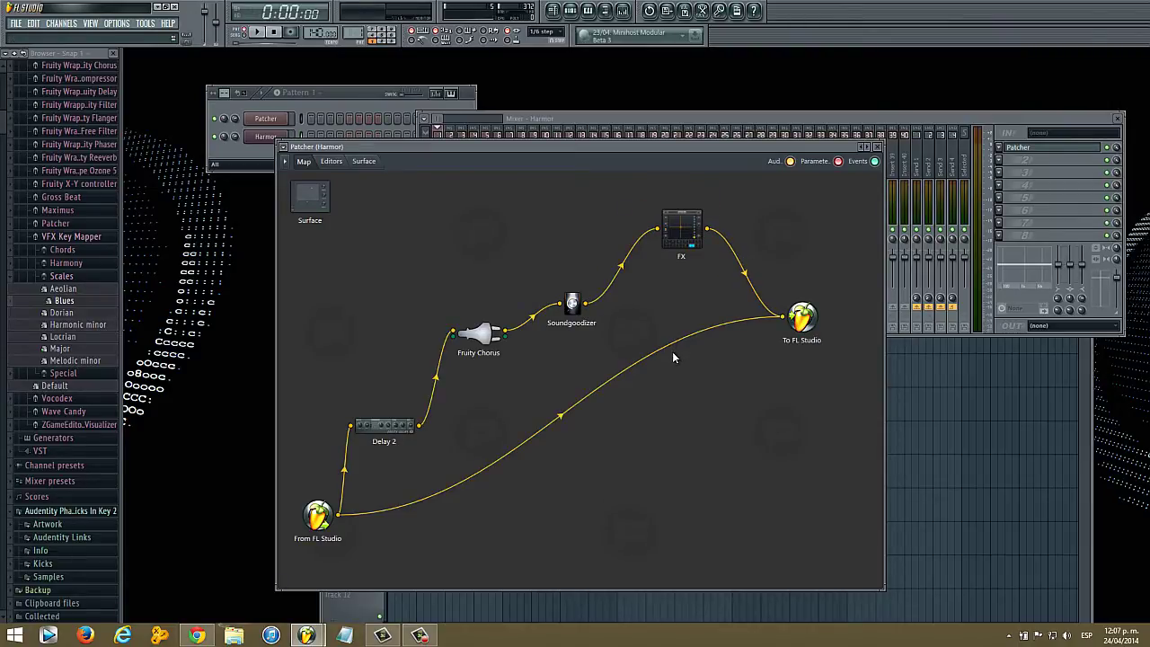
left_click_drag(520, 148, 466, 110)
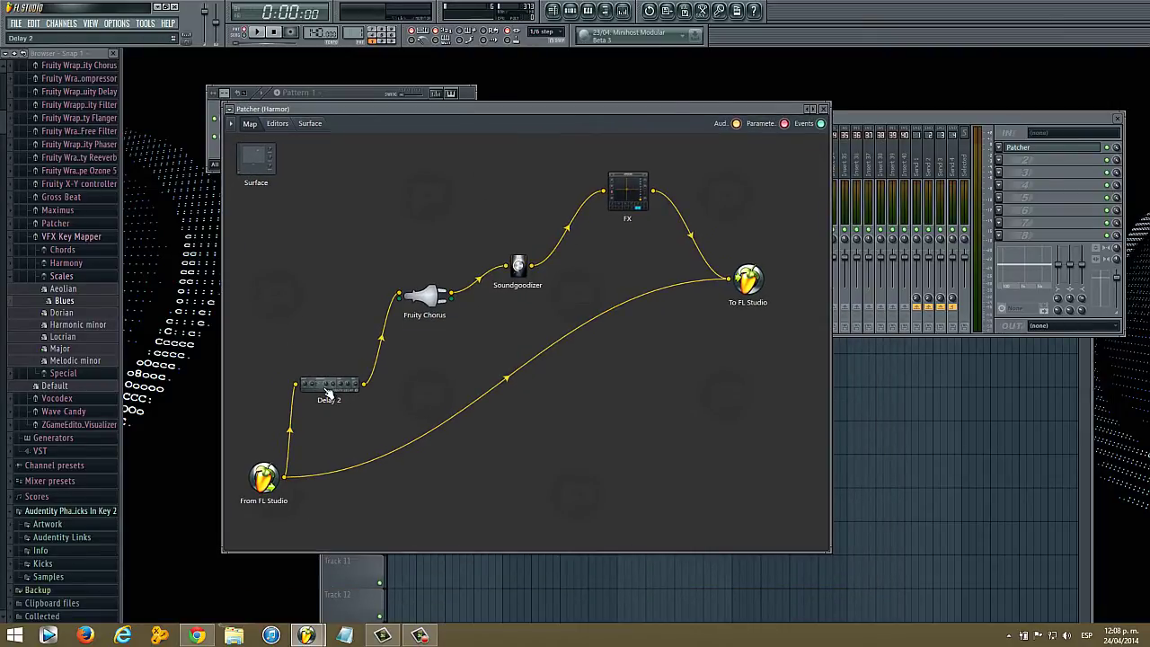
- In the plugin editors, set Fruity Chorus to about 3.6 ms Depth, 8 degrees Stereo and 4.18 Hz LFO 3 Freq, and adjust Soundgoodizer's amount
left_click(278, 124)
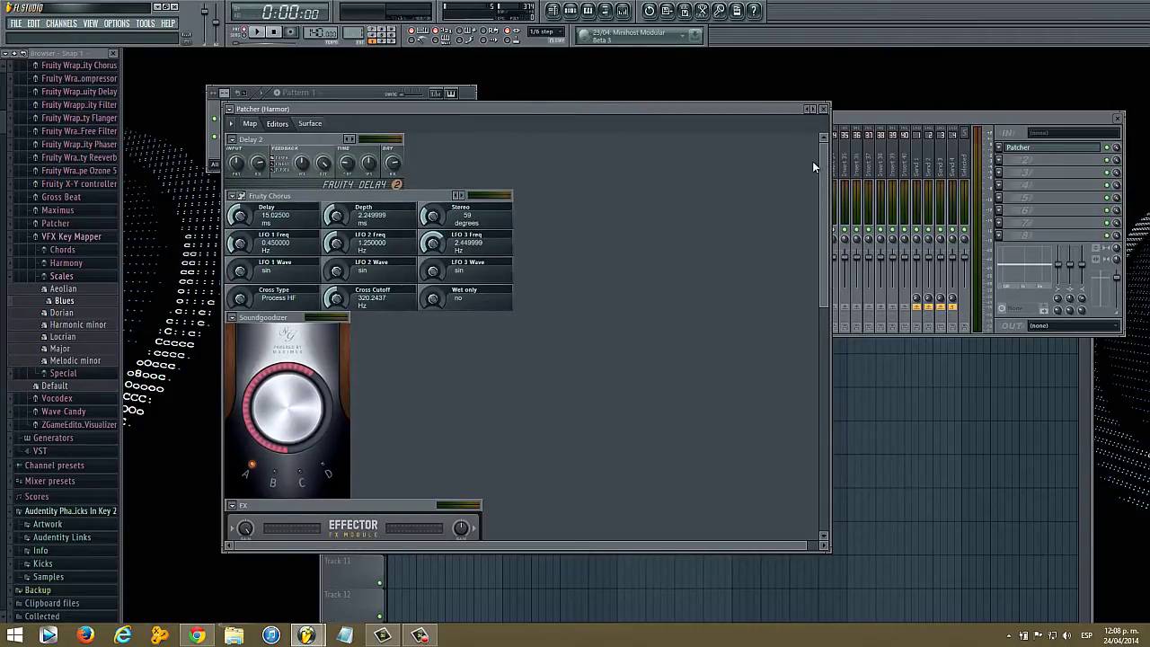
right_click(329, 218)
left_click(333, 266)
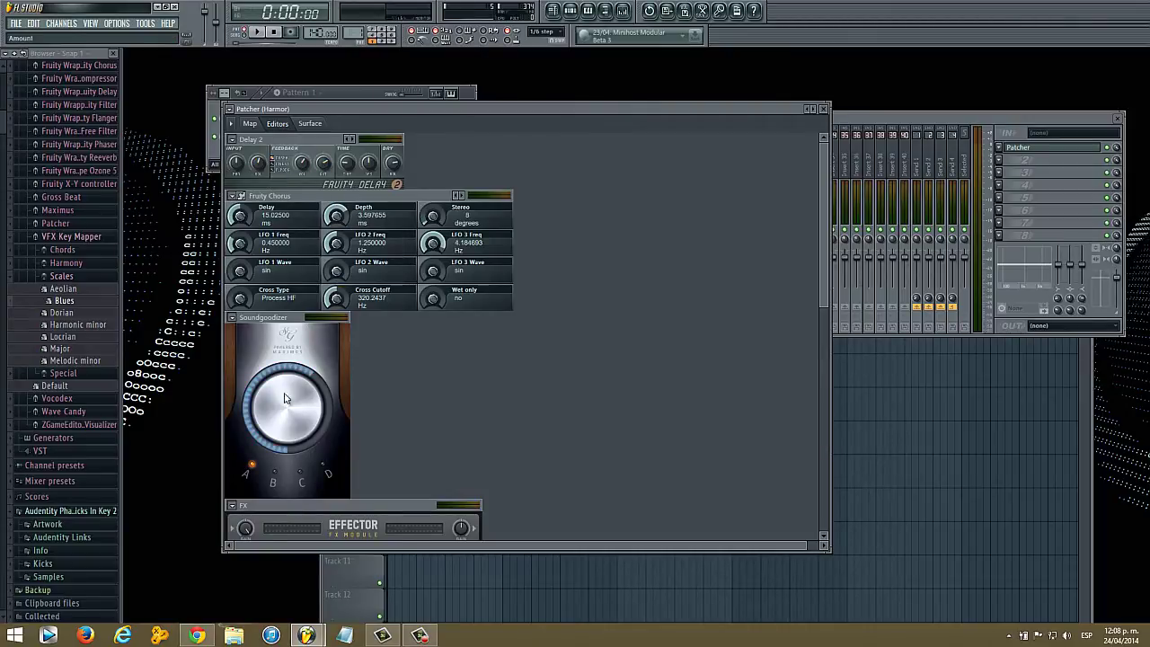
left_click_drag(286, 394, 266, 408)
left_click_drag(824, 227, 799, 162)
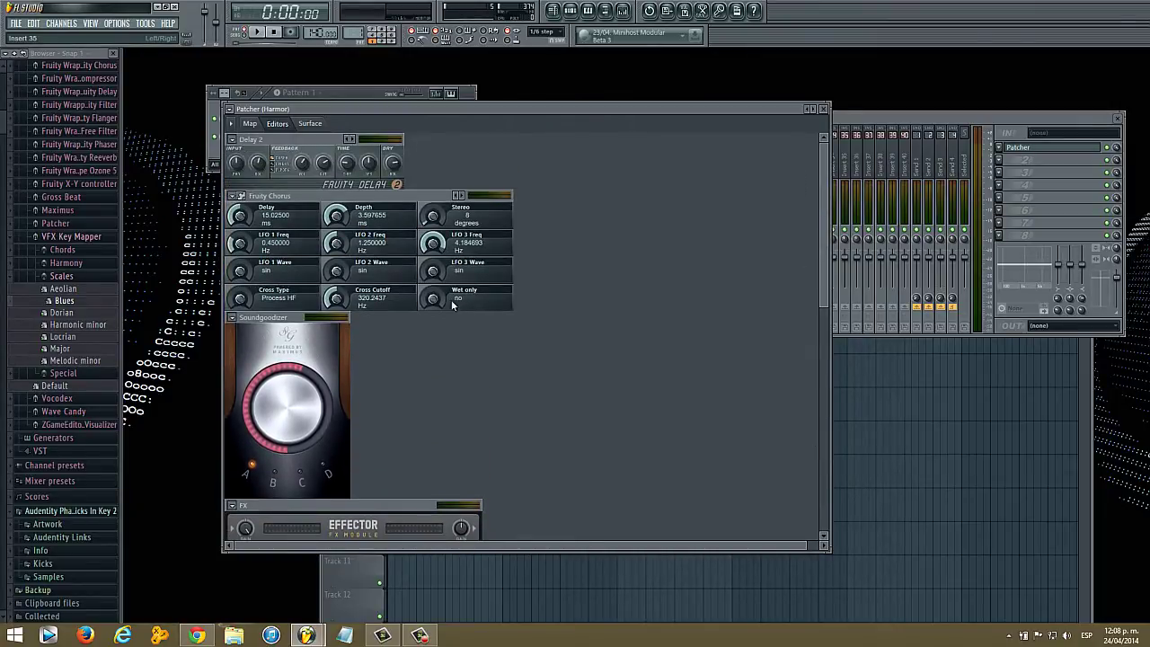
- Activate Fruity Chorus's Depth parameter as a controllable input and return to the module map
right_click(337, 218)
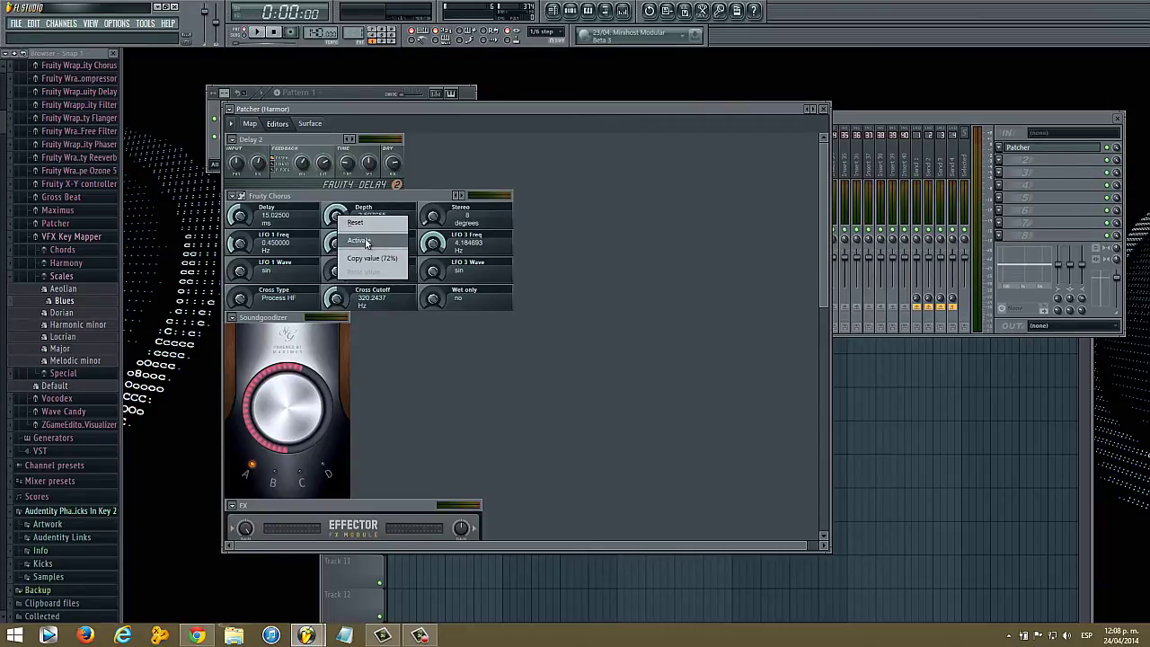
left_click(360, 241)
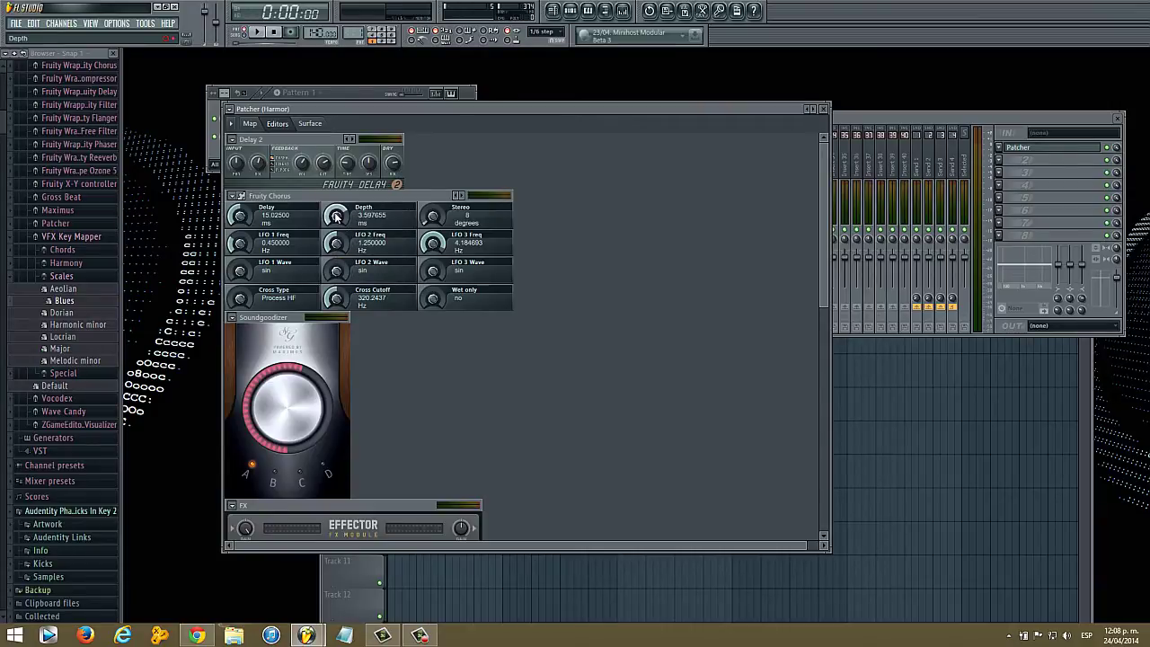
right_click(337, 217)
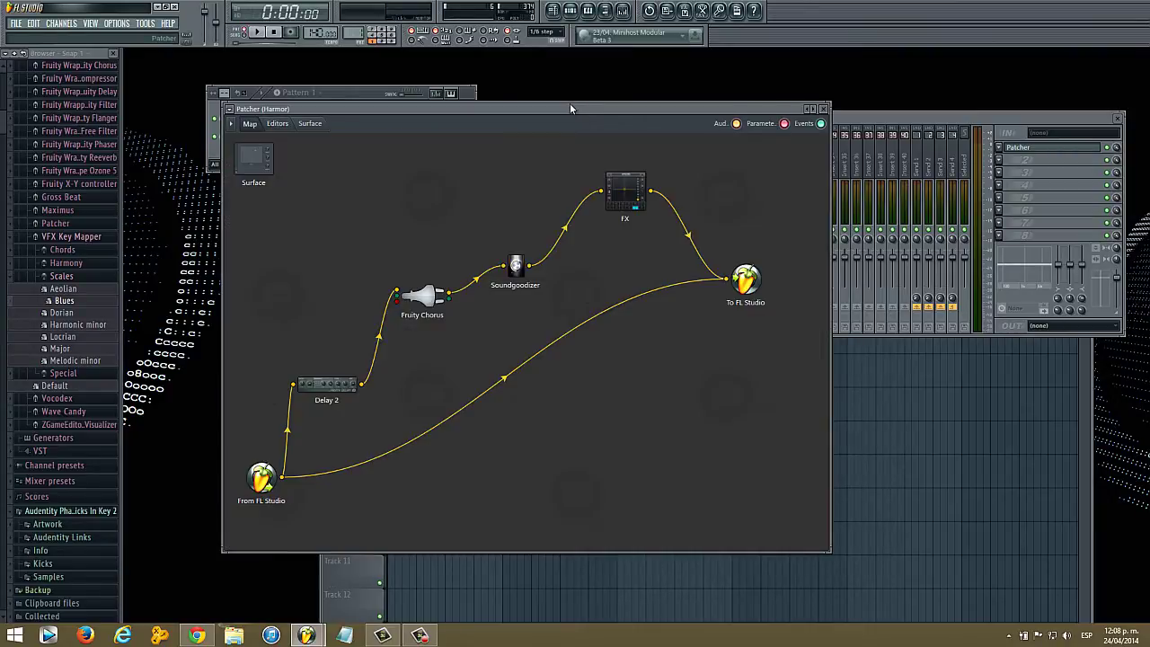
left_click_drag(569, 109, 586, 96)
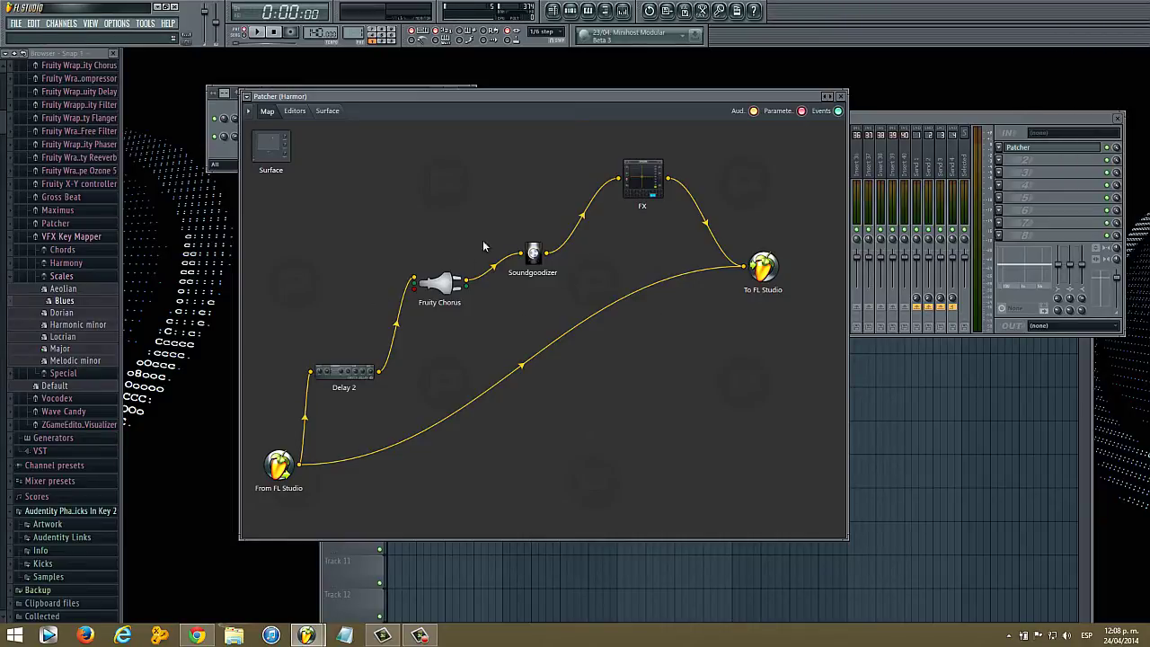
- Add a knob, an XY pad and a slider to Patcher's control surface, and raise Slider 3
left_click(300, 113)
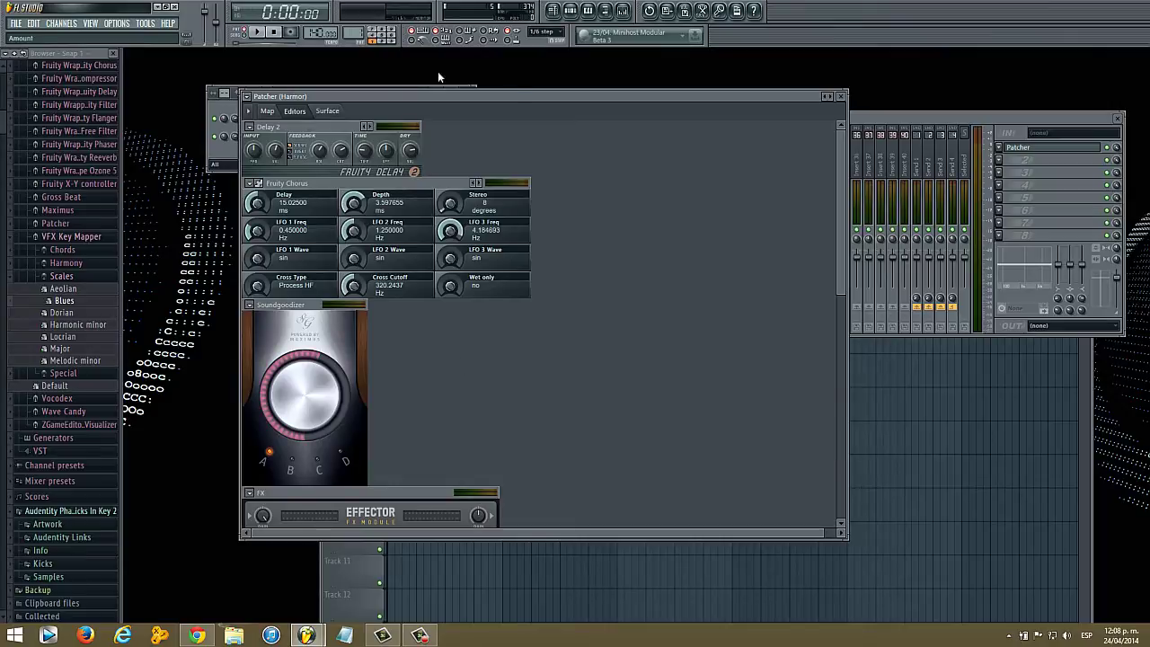
left_click(327, 111)
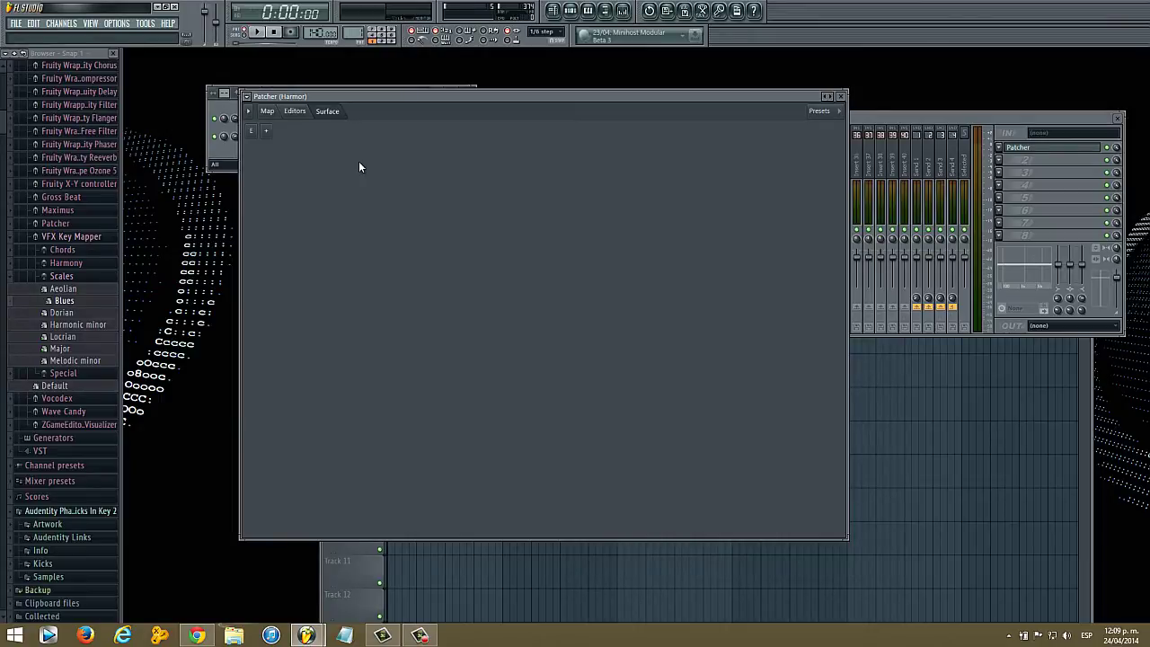
left_click(265, 131)
left_click(279, 146)
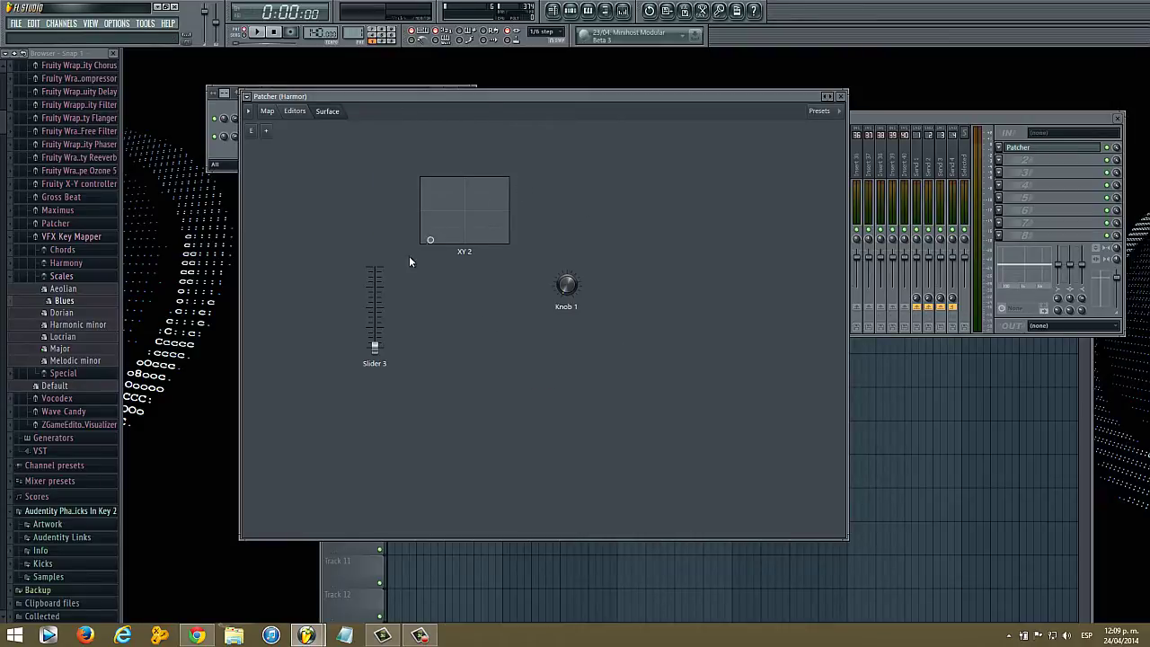
left_click_drag(565, 84, 604, 161)
left_click_drag(375, 347, 385, 271)
- Link the Surface module's Slider 3 output to the Fruity Chorus Depth input, and check both modules
left_click(296, 112)
left_click(273, 112)
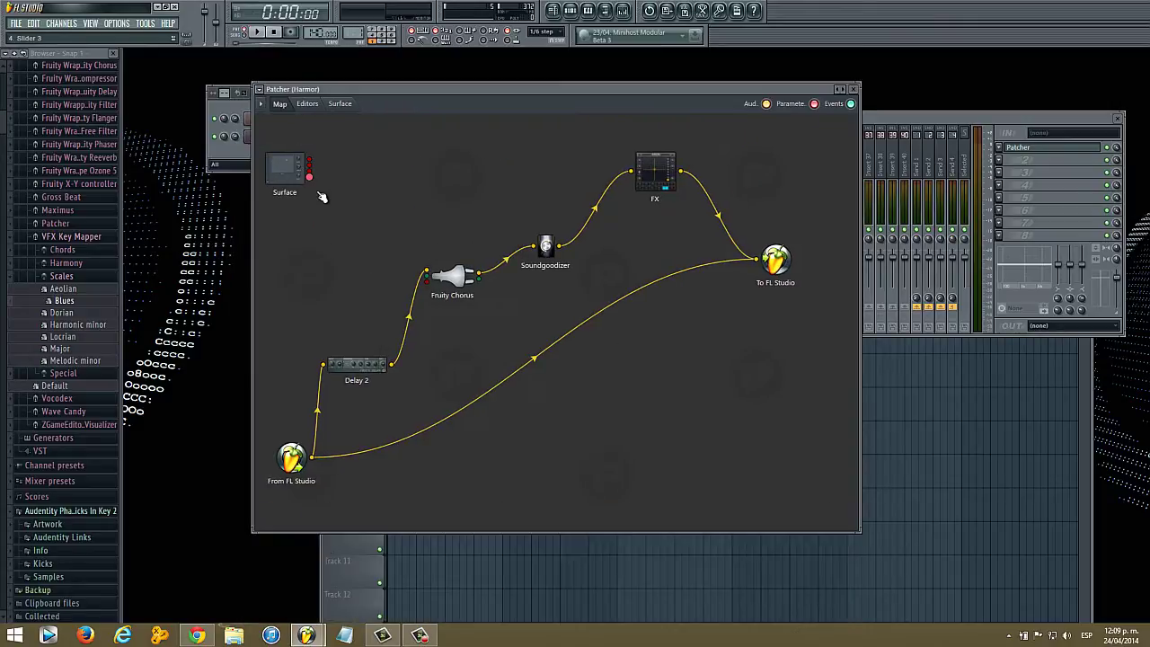
left_click_drag(307, 169, 391, 289)
double_click(301, 175)
left_click(281, 104)
double_click(444, 255)
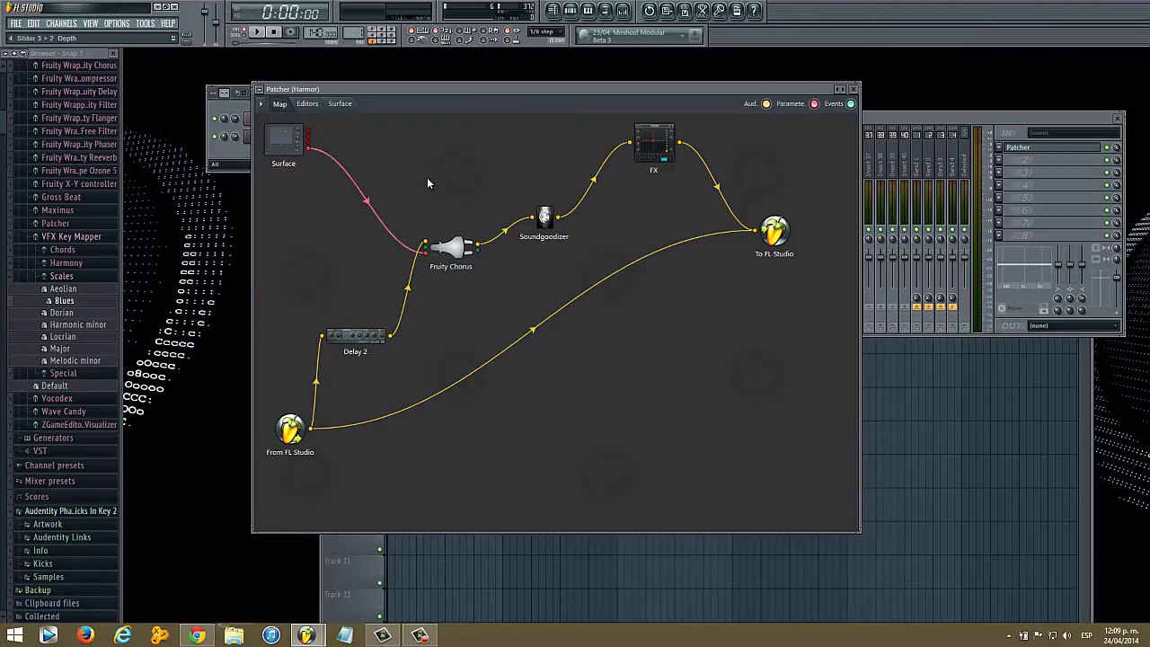
left_click(280, 104)
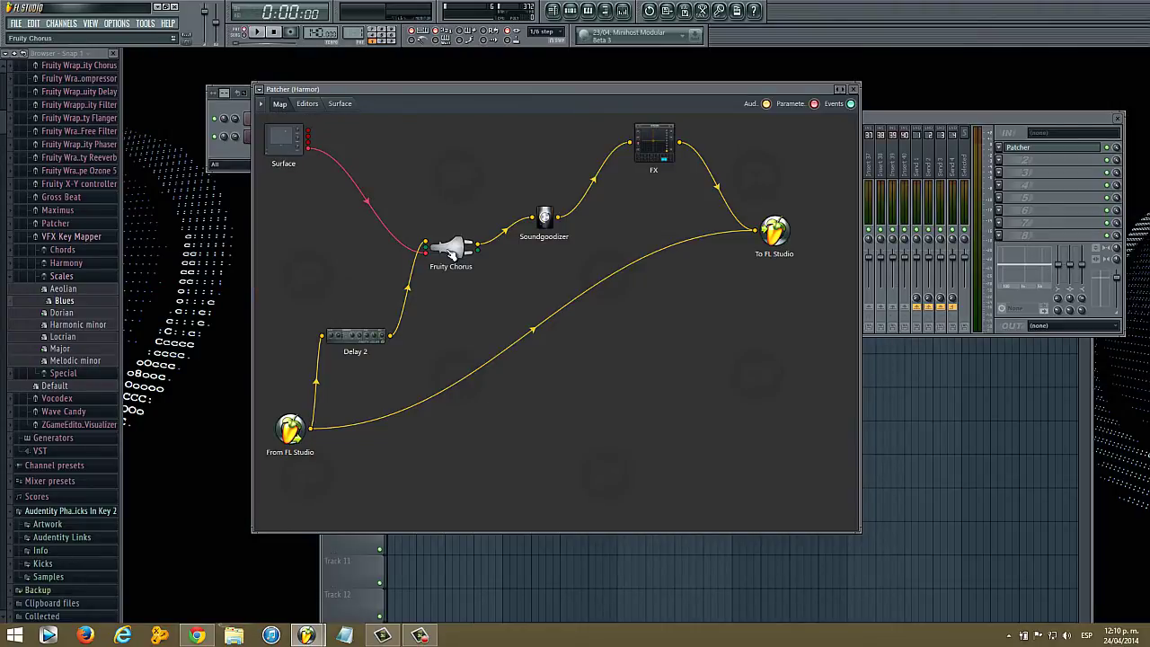
- Rewire Slider 3 to the Fruity Chorus Depth input, and try out the XY 2 pad on the control surface
left_click(335, 158)
left_click_drag(308, 153, 425, 250)
double_click(287, 150)
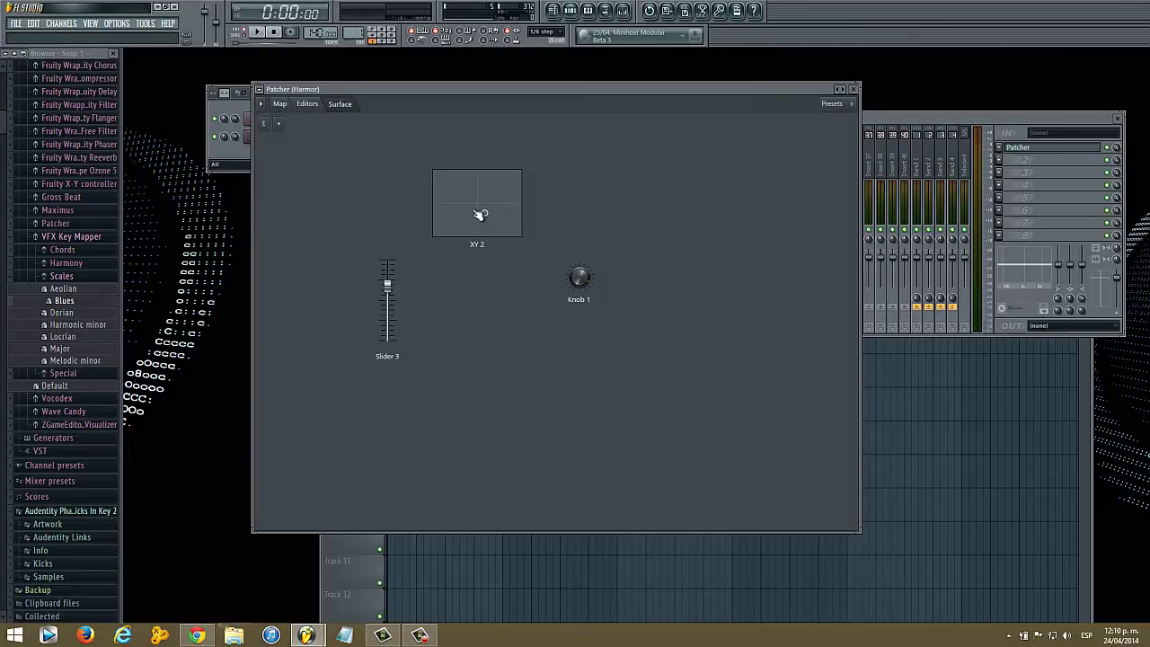
left_click(308, 106)
left_click(284, 104)
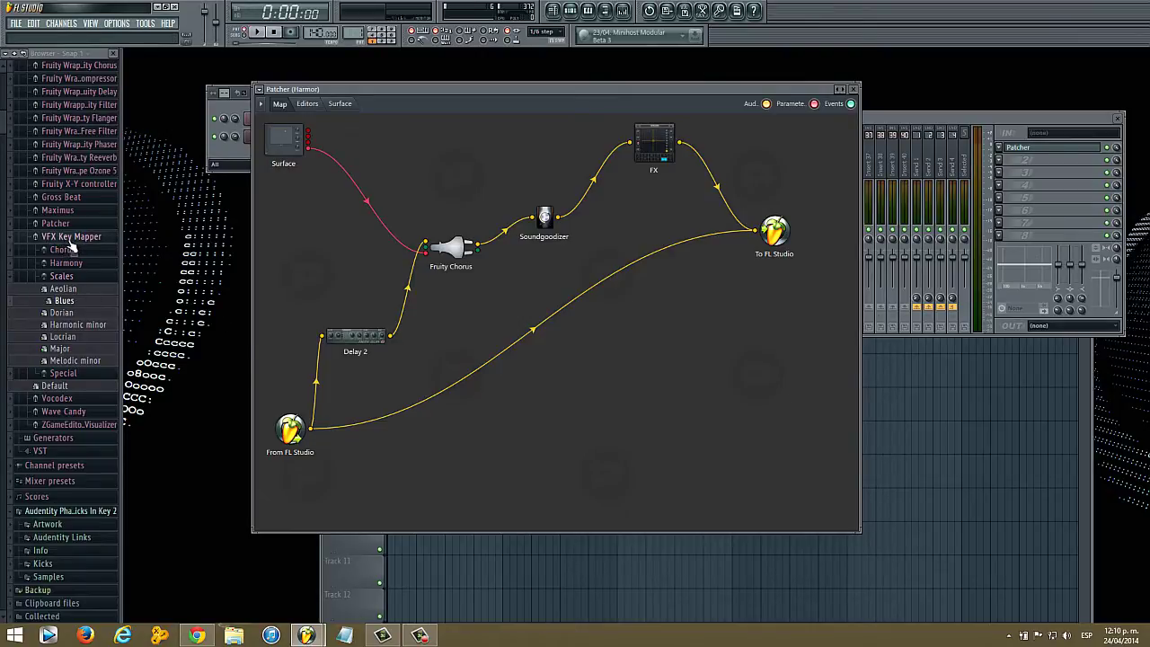
- Look through the VFX Key Mapper's Harmony, Scales and Special preset folders in the browser
left_click(81, 276)
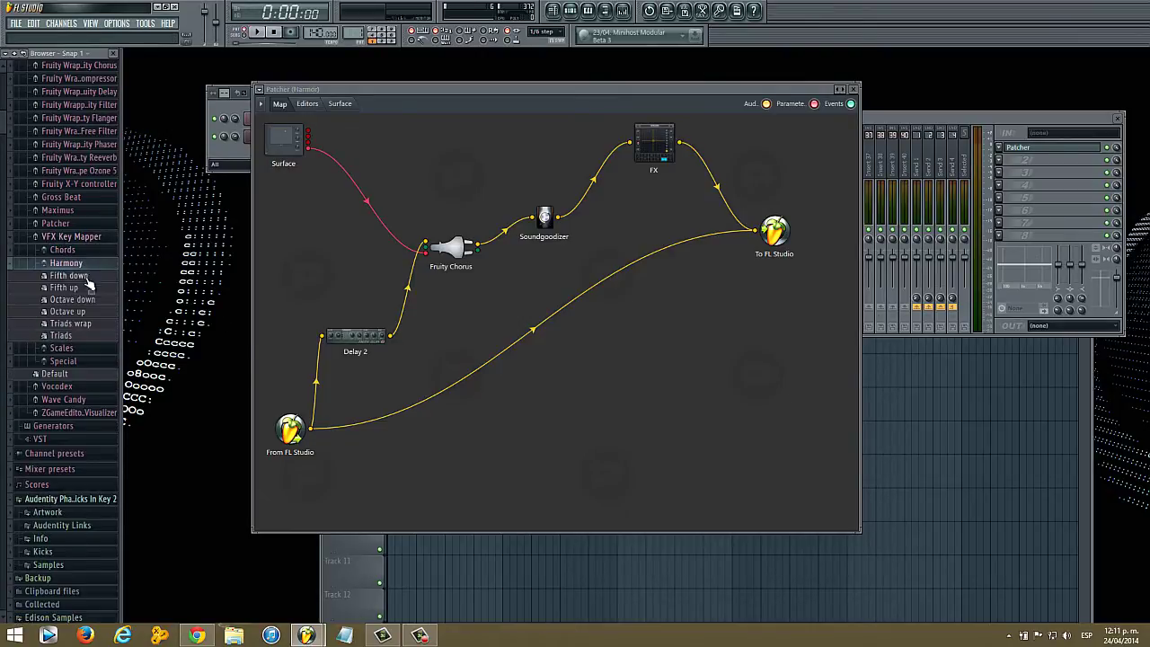
left_click(81, 277)
left_click(86, 290)
left_click(72, 290)
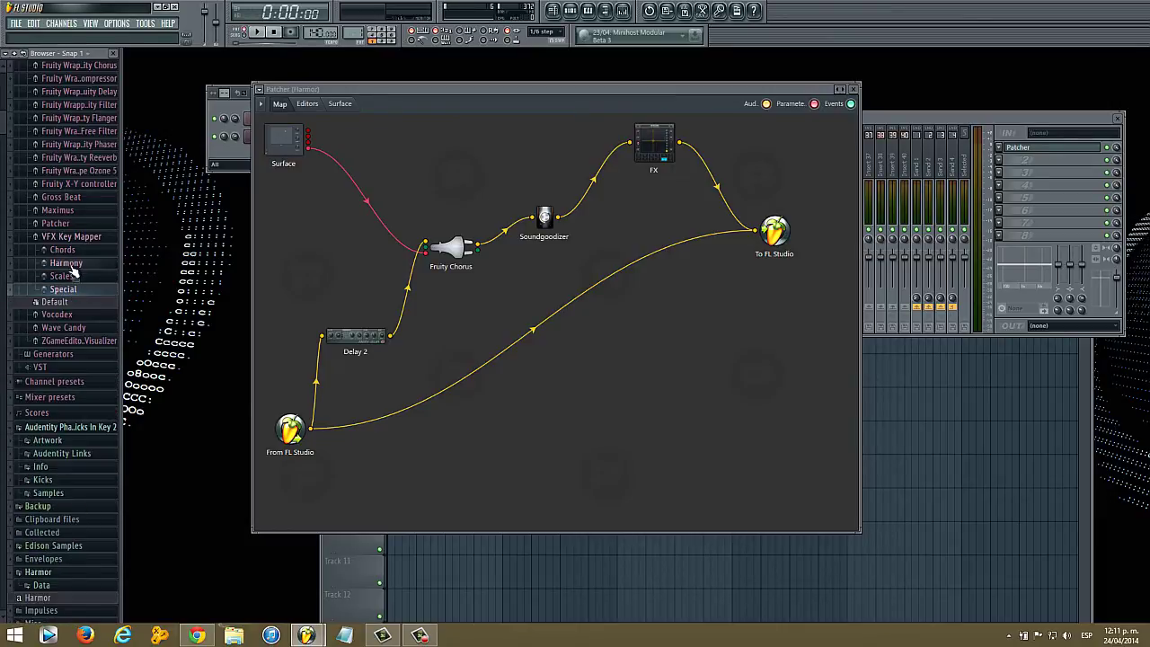
- Try adding a VFX Key Mapper with the Minor progression chord preset to the map, and delete the module again
left_click(75, 251)
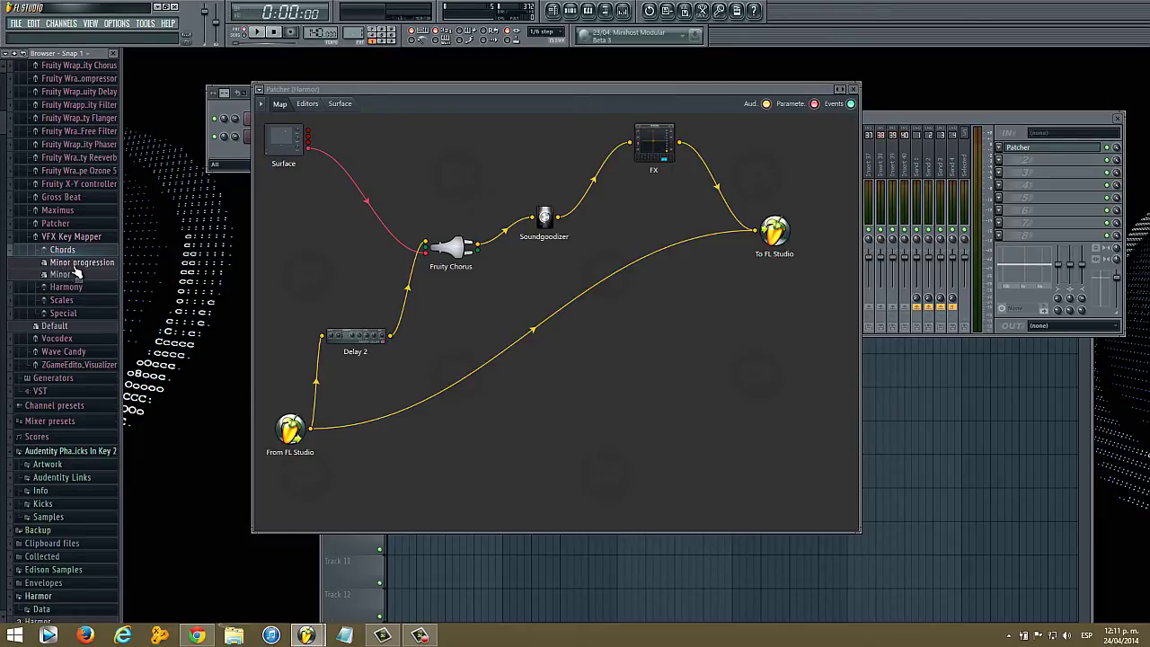
left_click_drag(70, 264, 404, 433)
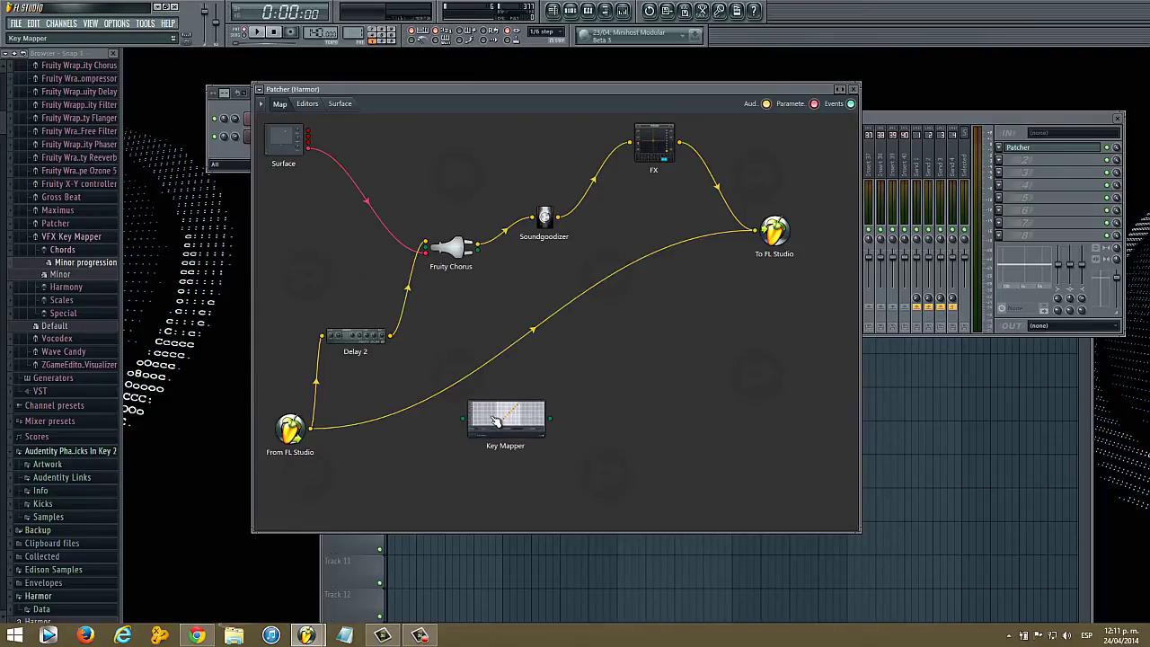
left_click_drag(484, 428, 481, 440)
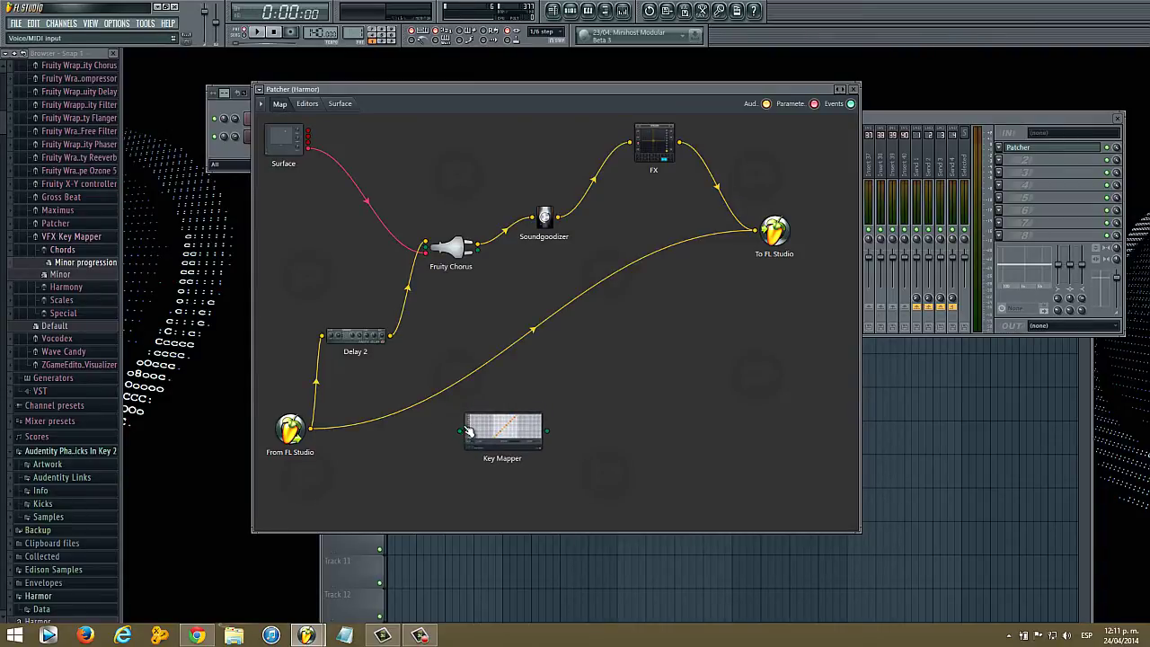
left_click_drag(491, 437, 558, 428)
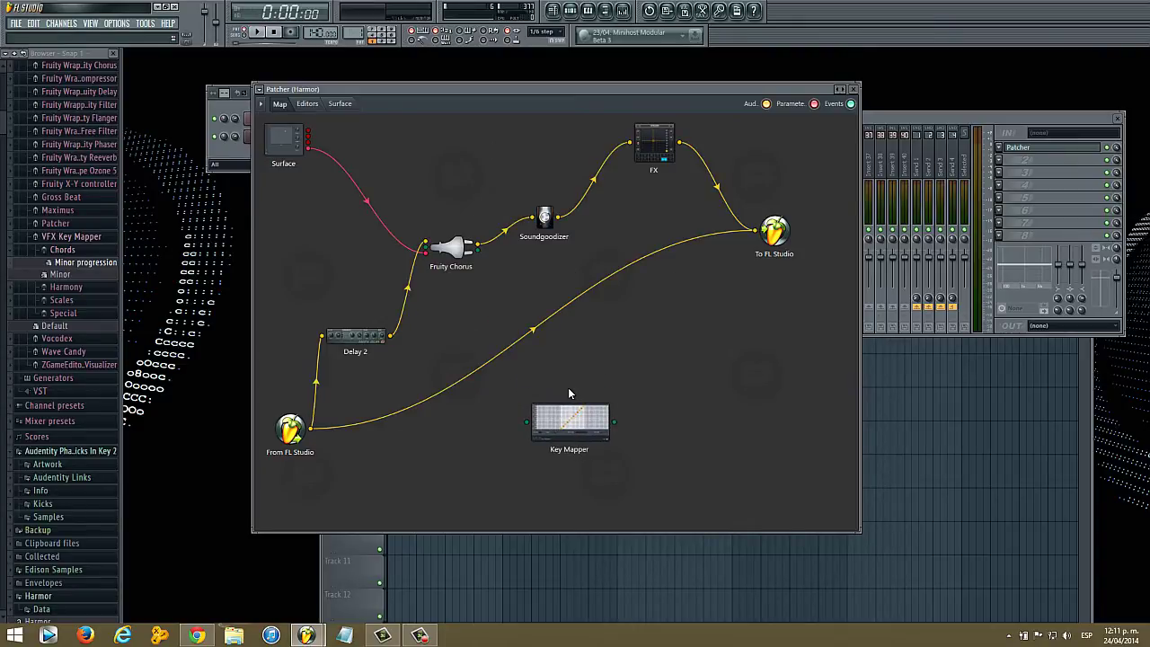
right_click(572, 411)
left_click(604, 475)
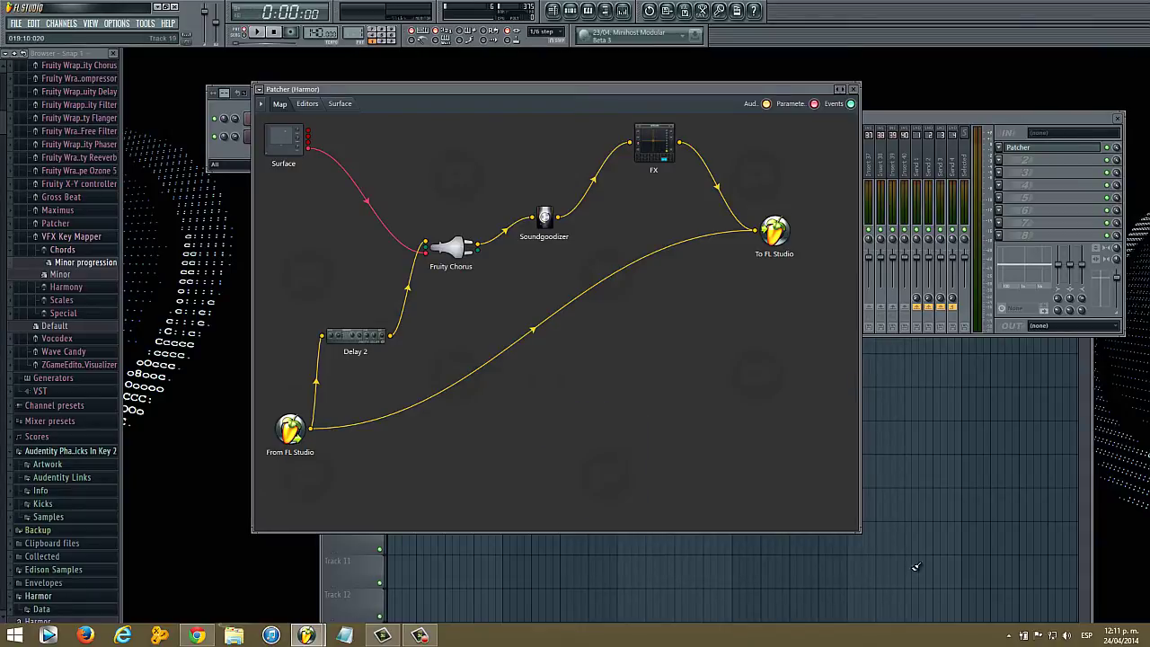
- Try resizing the Harmor track's Patcher window smaller and larger, and close it
left_click_drag(859, 530, 555, 335)
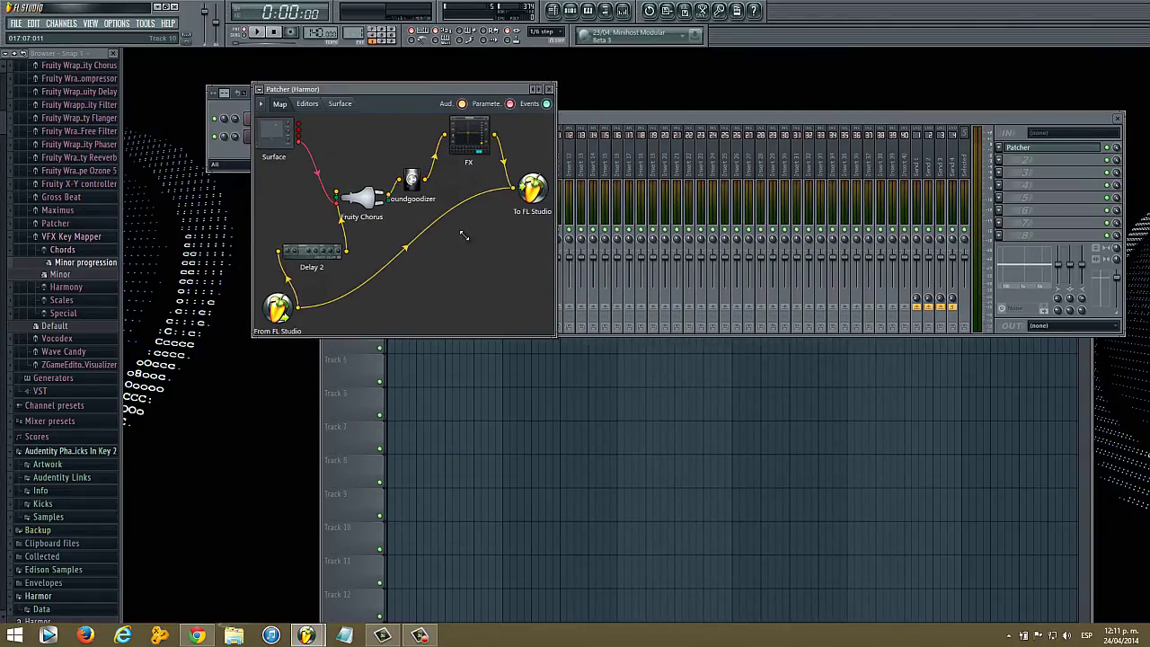
left_click_drag(465, 235, 966, 514)
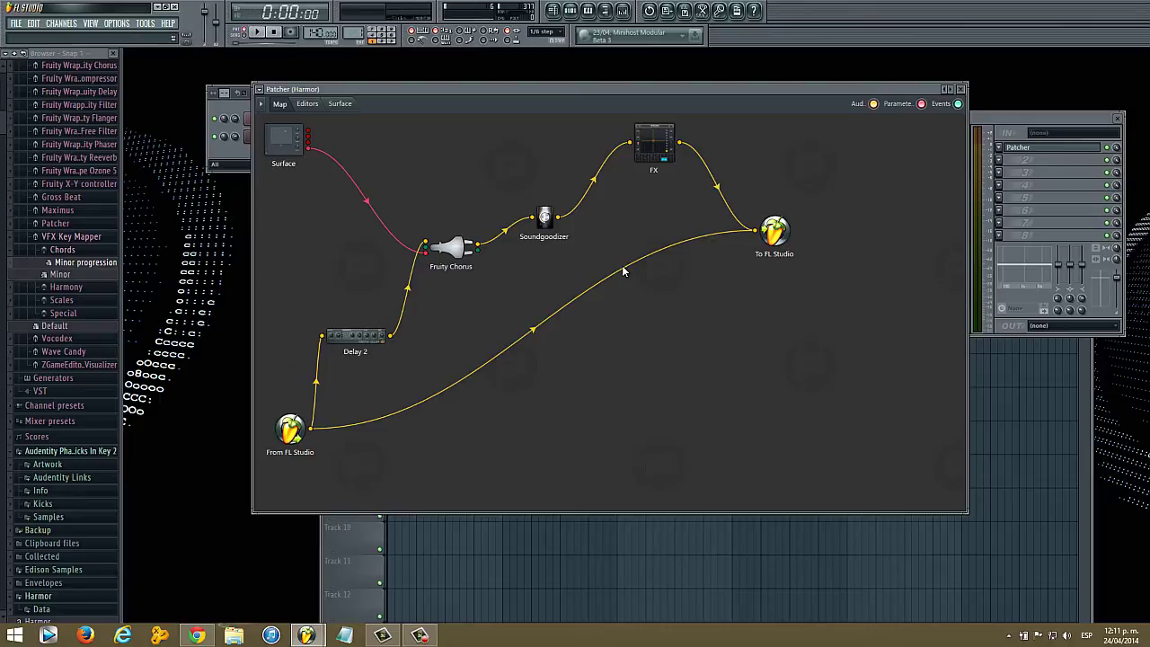
left_click(962, 88)
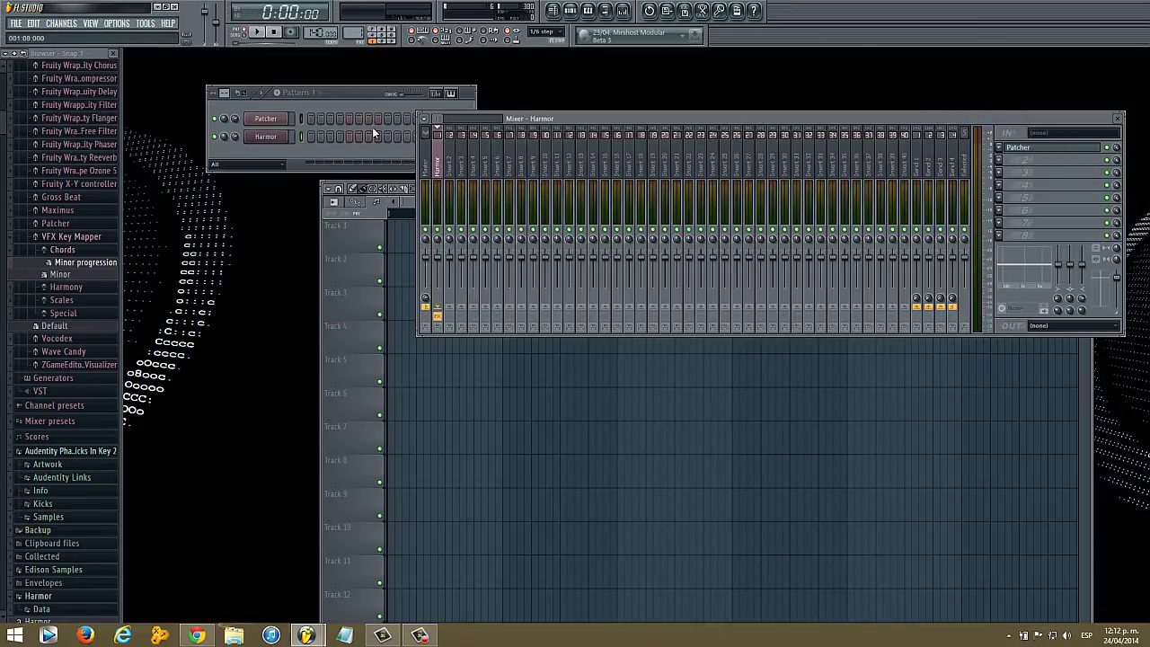
- Open the Patcher instrument channel, enlarge its window and move the To FL Studio module farther from From FL Studio
left_click(273, 165)
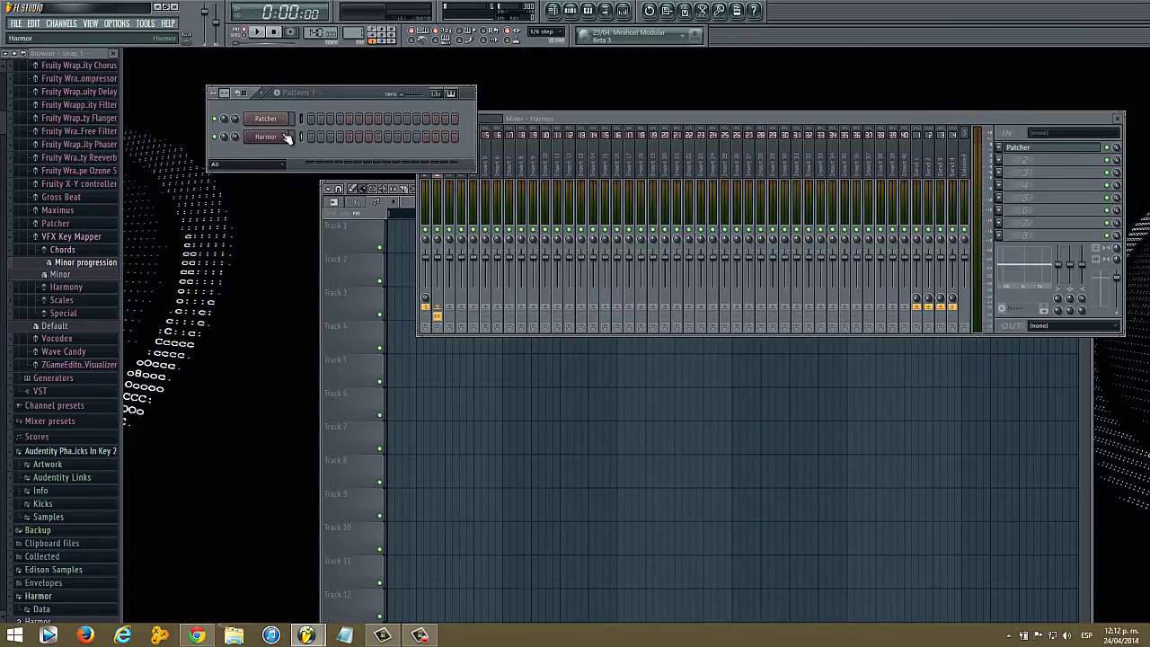
left_click(277, 122)
left_click_drag(907, 586, 912, 587)
left_click_drag(626, 305, 807, 308)
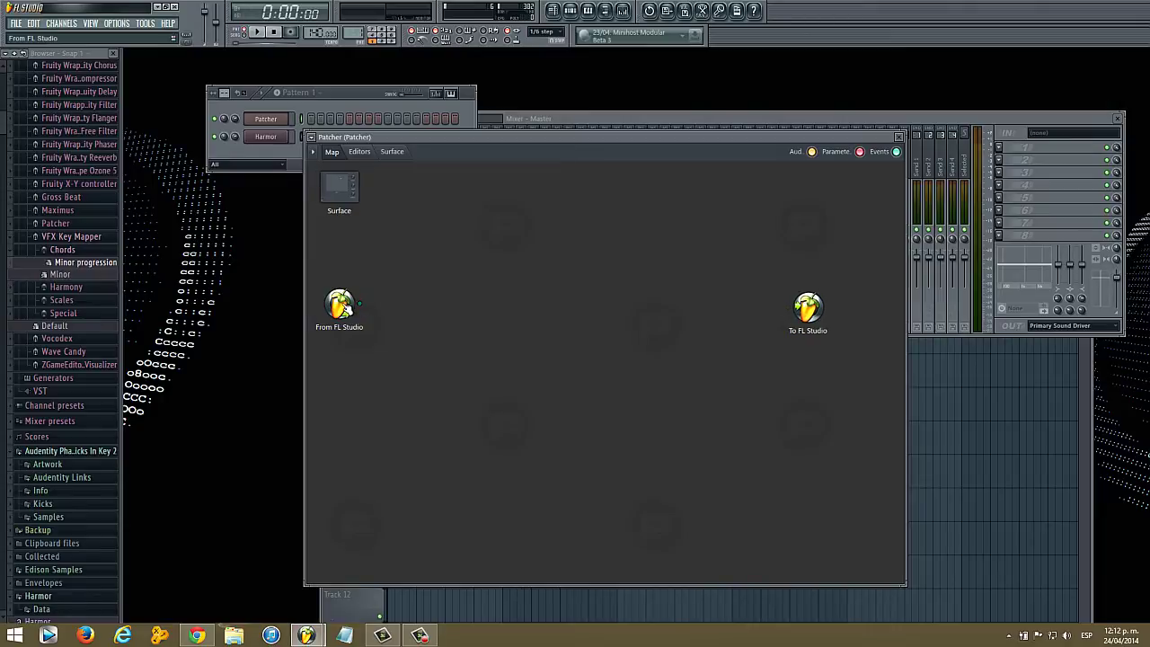
- Add a Harmor module between From FL Studio and To FL Studio, and position it above their connection line
right_click(506, 308)
mouse_move(573, 334)
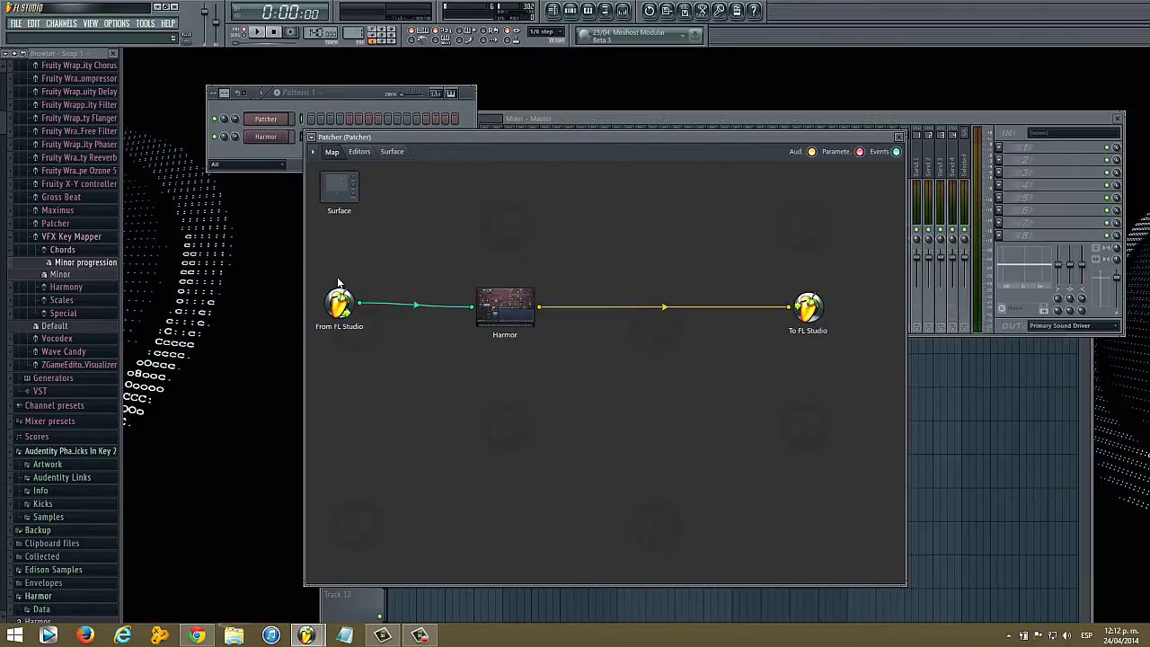
left_click_drag(522, 306, 523, 250)
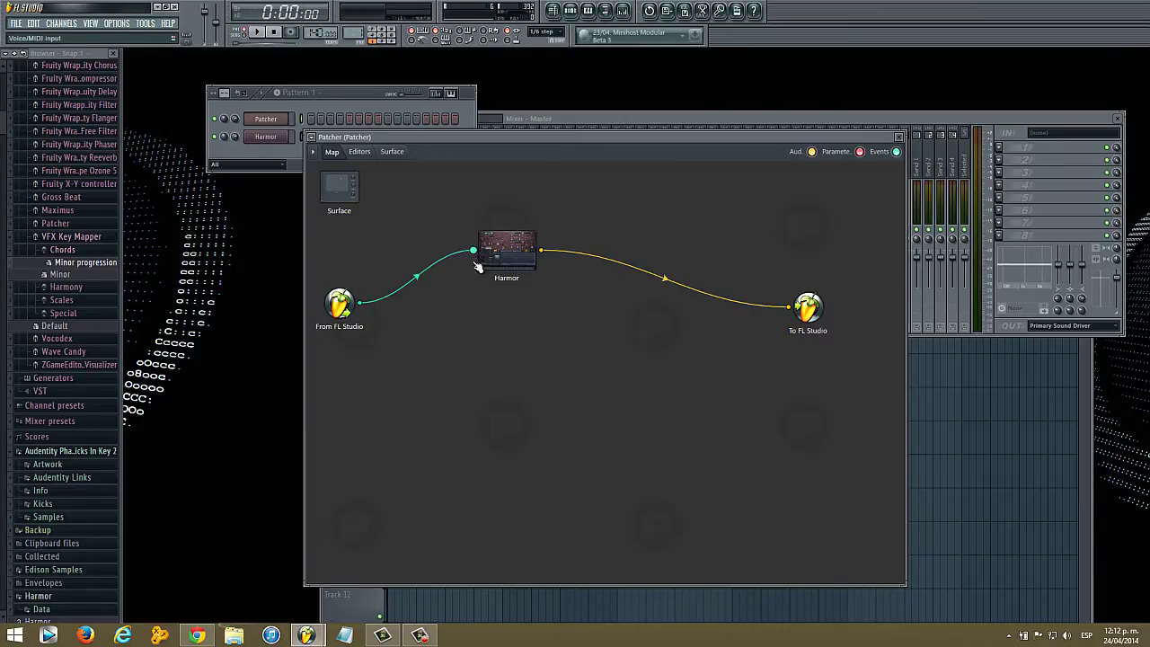
left_click_drag(488, 257, 517, 213)
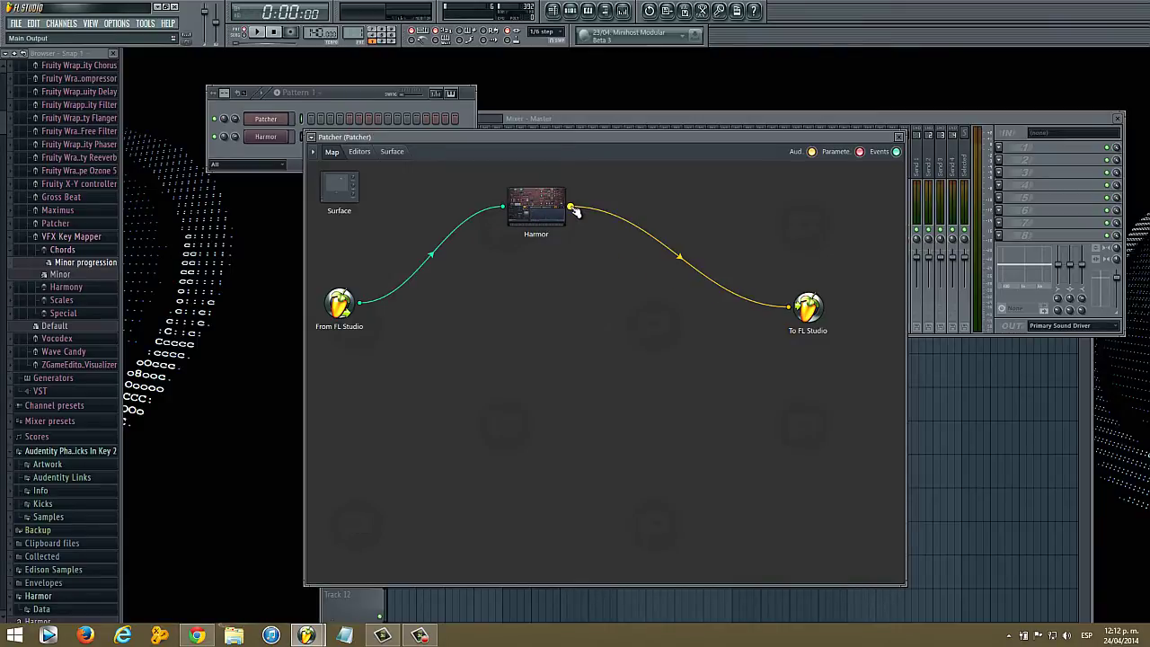
mouse_move(810, 318)
left_mouse_down()
mouse_move(817, 296)
mouse_move(819, 312)
left_mouse_up()
left_click_drag(518, 203, 471, 241)
left_click_drag(470, 150, 588, 161)
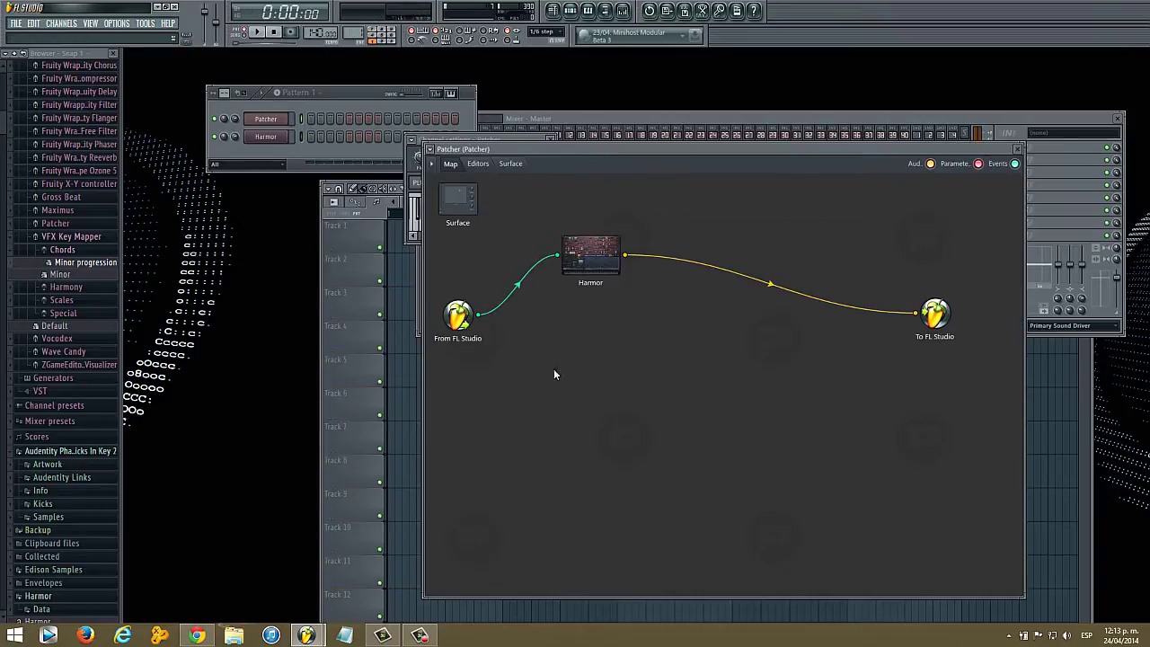
- Add two more Harmor modules between From FL Studio and To FL Studio, stacked below the first one
left_click(283, 154)
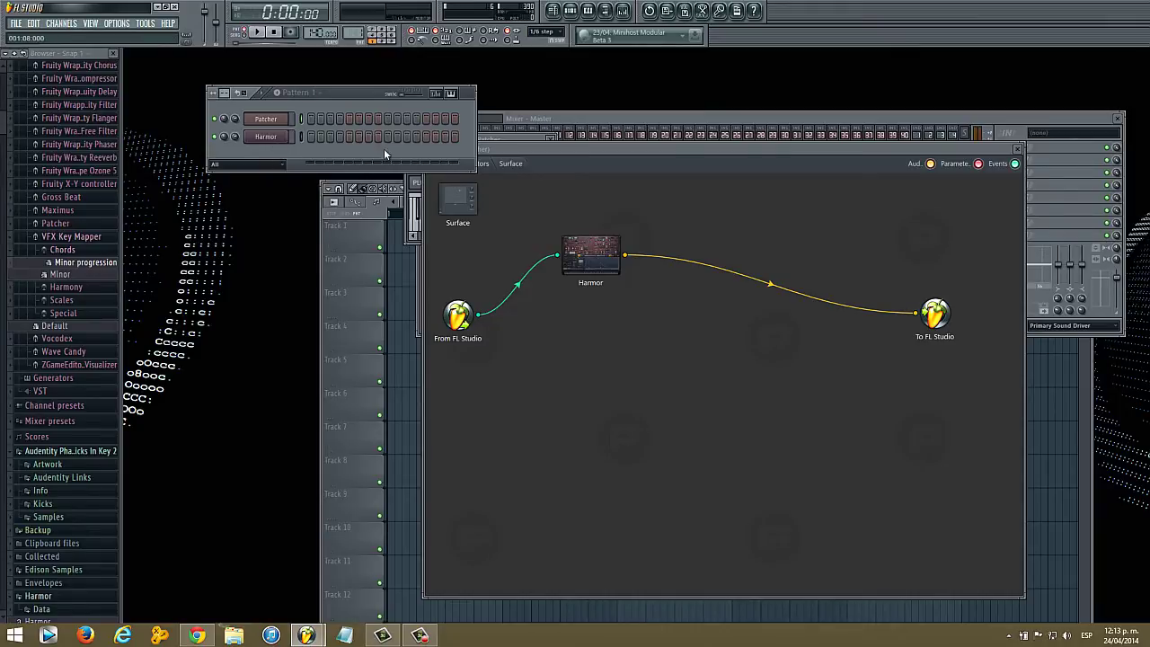
left_click_drag(603, 148, 542, 127)
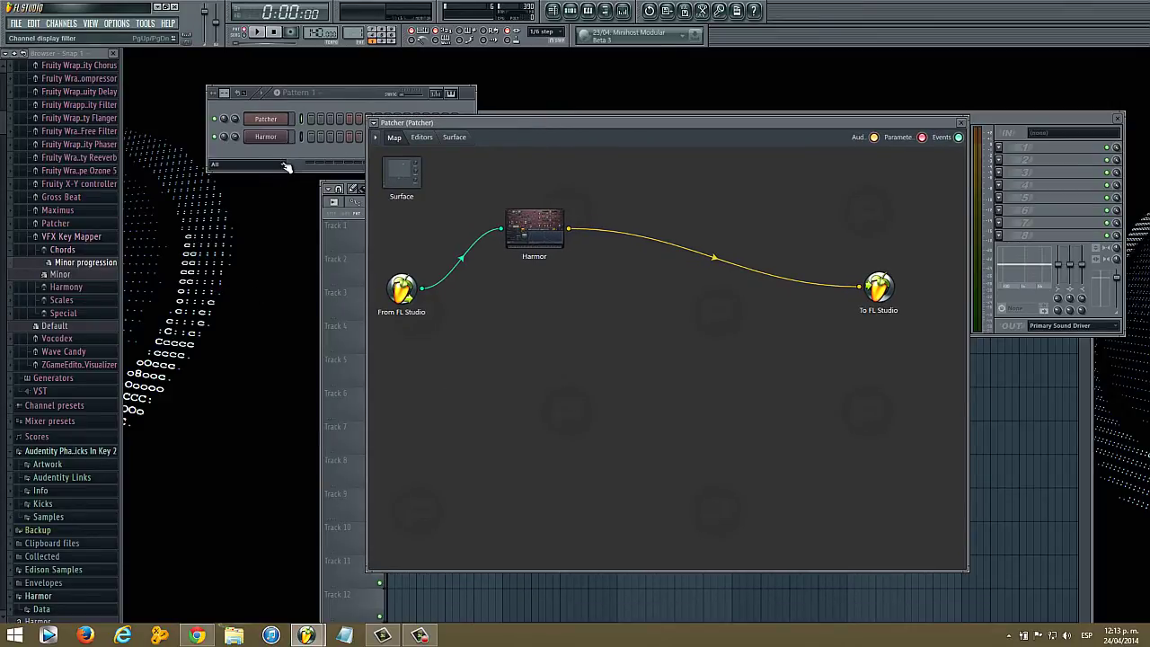
right_click(521, 321)
mouse_move(569, 351)
left_click(997, 370)
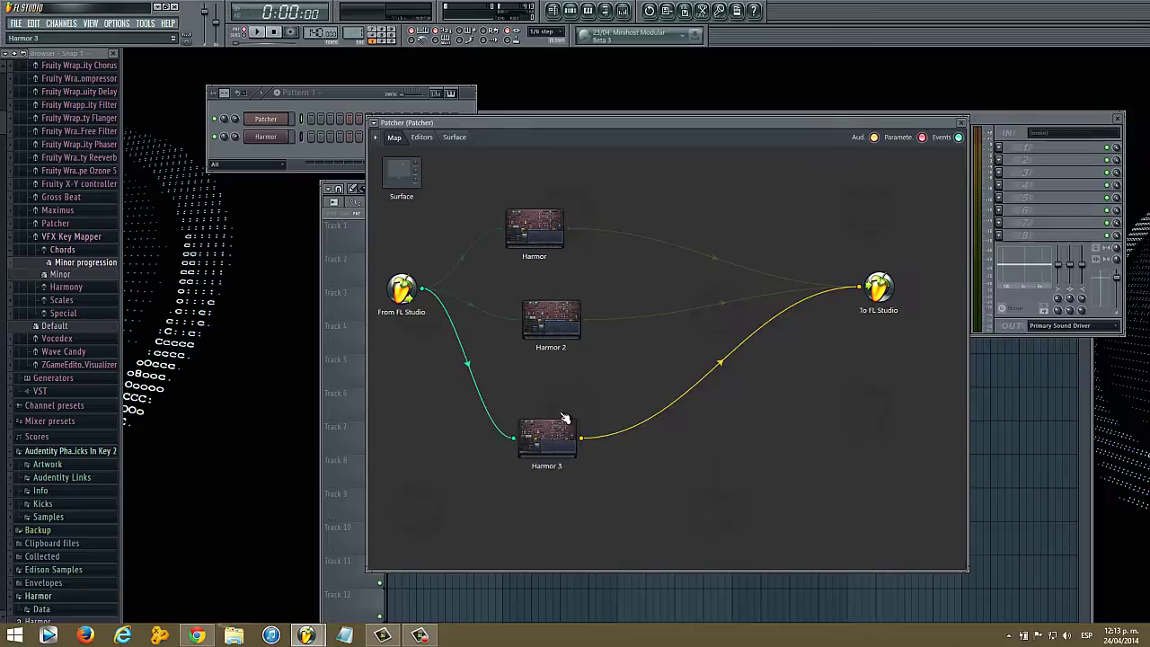
mouse_move(564, 418)
left_mouse_down()
mouse_move(578, 384)
mouse_move(569, 402)
left_mouse_up()
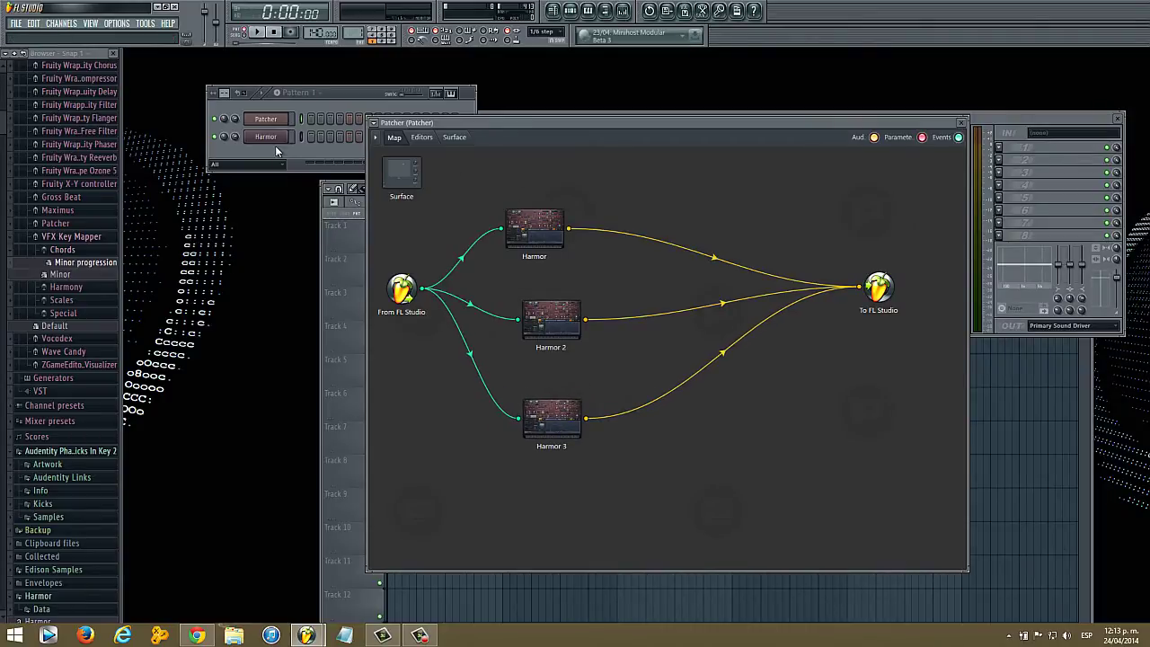
left_click_drag(523, 130, 495, 128)
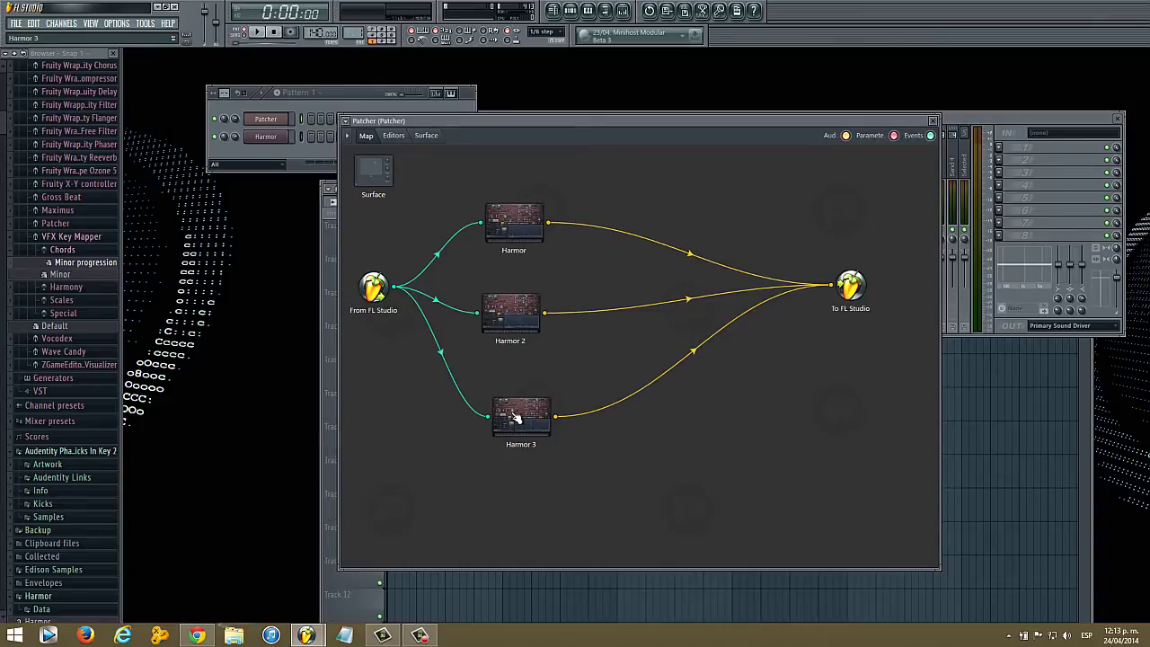
- Move the first Harmor module down and add a Param. EQ 2 between it and To FL Studio
left_click_drag(519, 229, 513, 254)
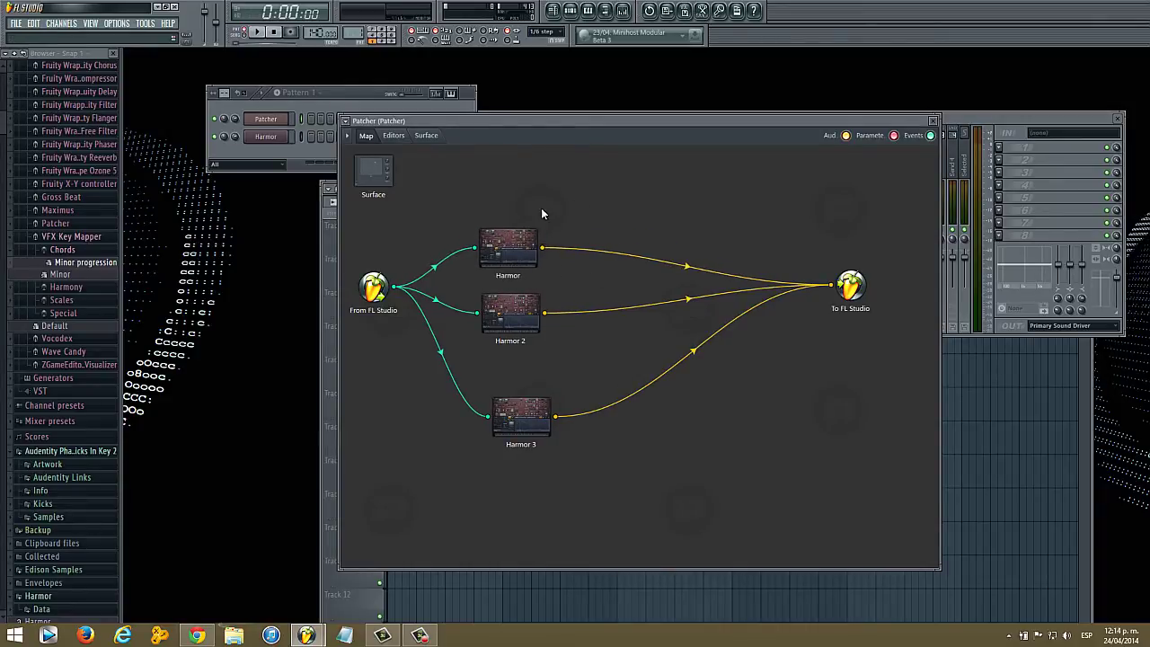
right_click(588, 179)
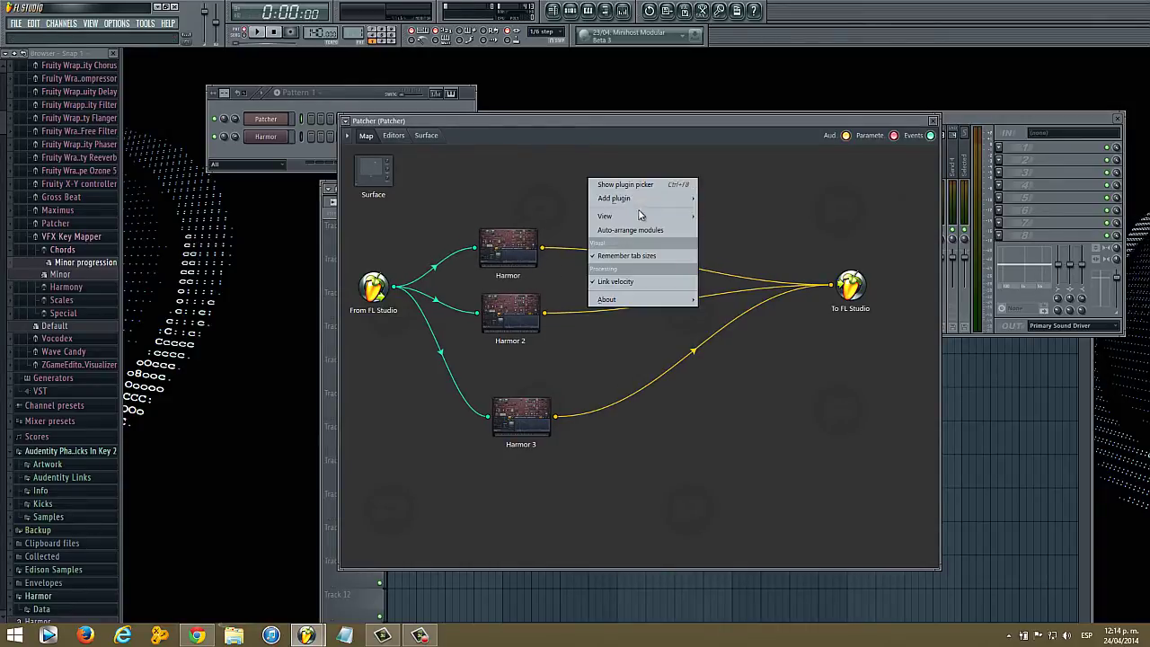
mouse_move(649, 205)
left_click(795, 258)
left_click_drag(542, 248, 845, 285)
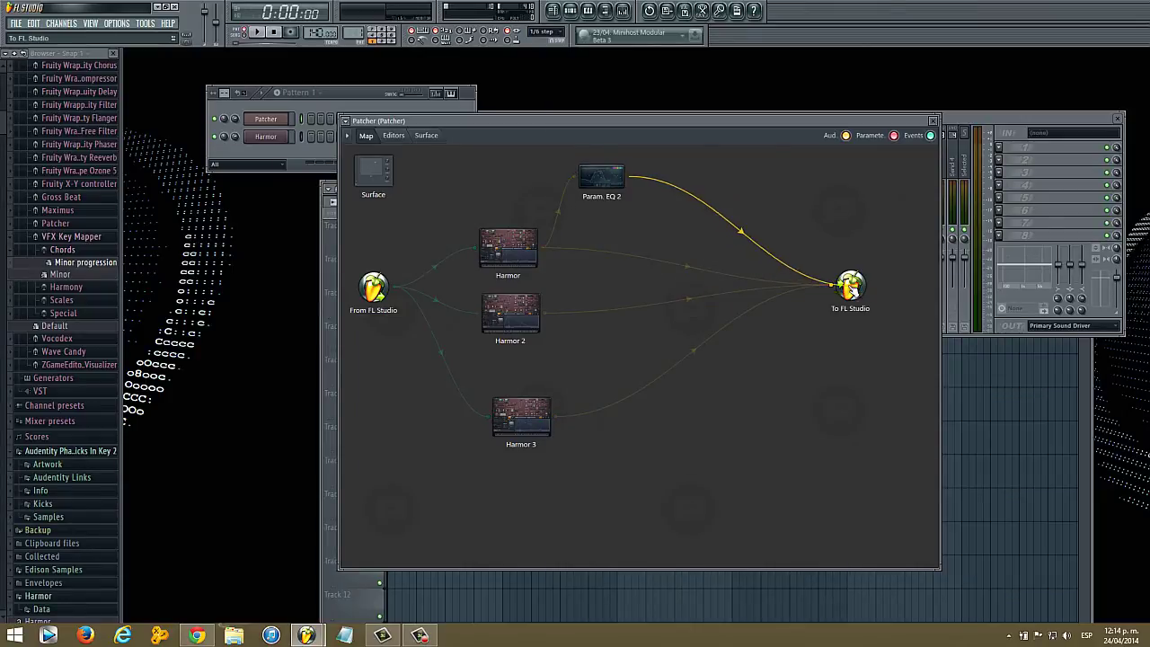
- Add a Reeverb 2 module and wire it between Param. EQ 2 and To FL Studio
right_click(735, 178)
mouse_move(776, 200)
left_click(795, 290)
left_click_drag(629, 177, 832, 285)
- Rearrange the three Harmor modules into a column beside From FL Studio and play a test note
left_click_drag(511, 250, 486, 212)
left_click_drag(523, 327, 509, 310)
left_click_drag(526, 417, 471, 374)
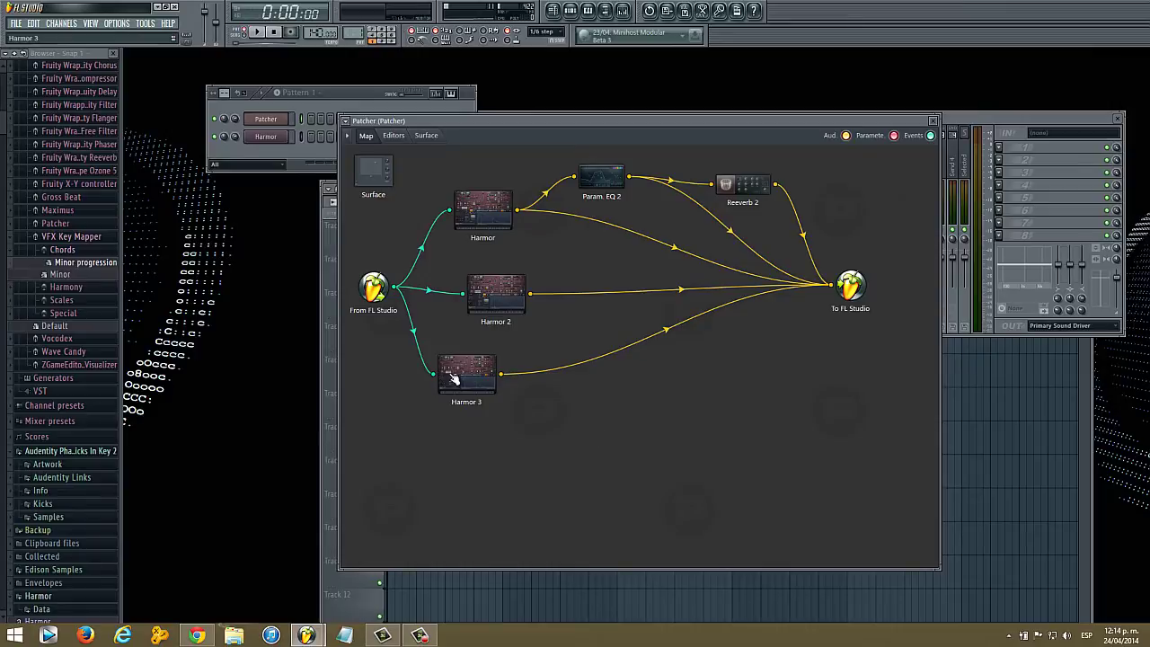
left_click_drag(457, 380, 492, 388)
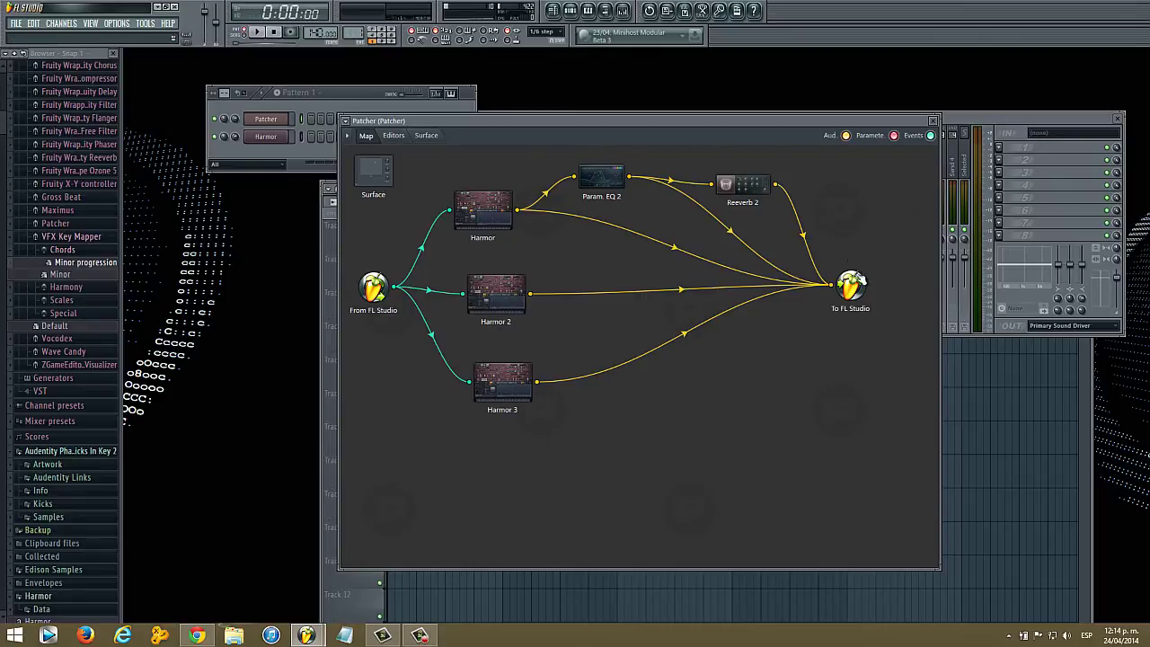
key("z")
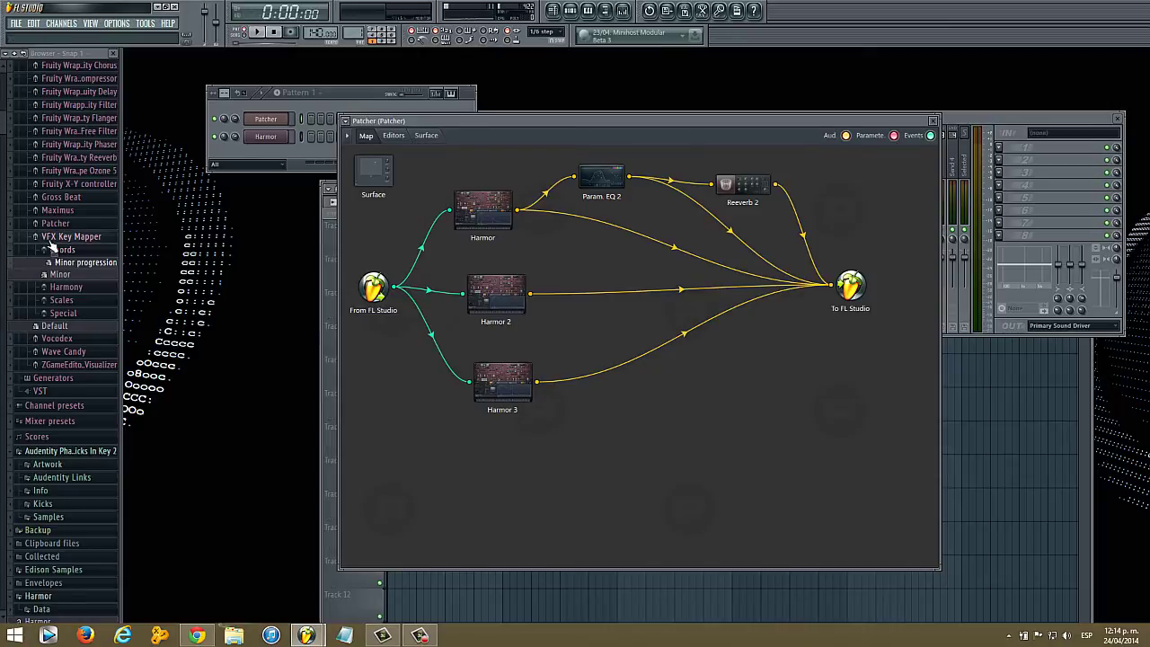
- Feed Harmor 3 through a Minor progression Key Mapper and into Param. EQ 2, and delete the other two Harmor modules
left_click_drag(83, 261, 589, 383)
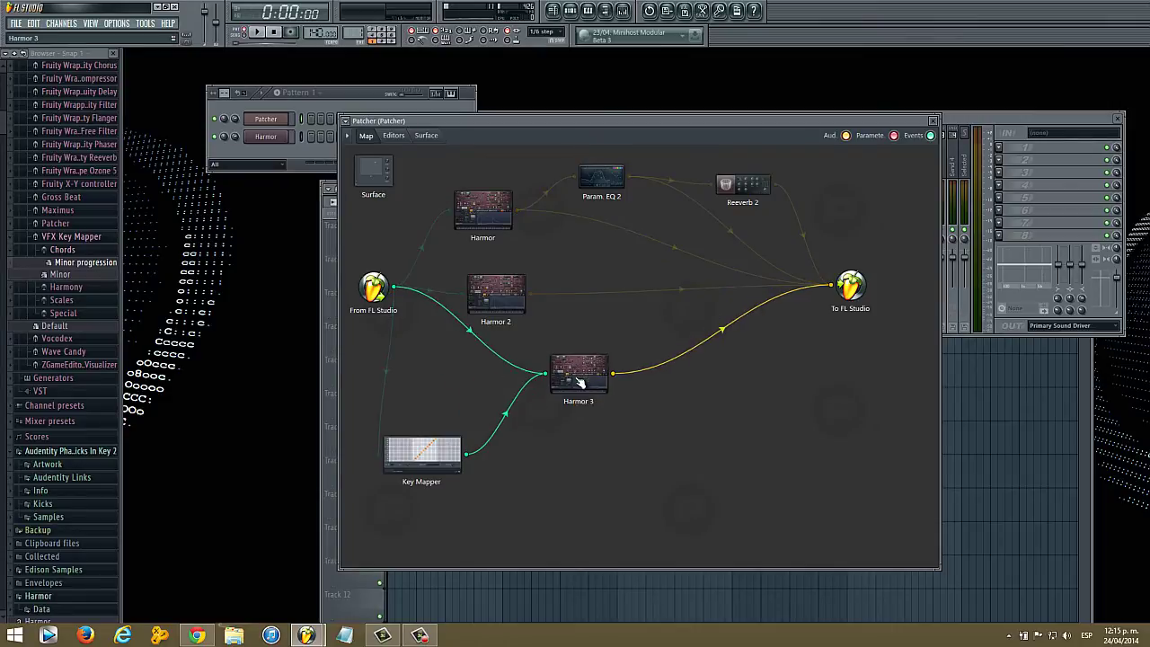
right_click(506, 305)
left_click(523, 356)
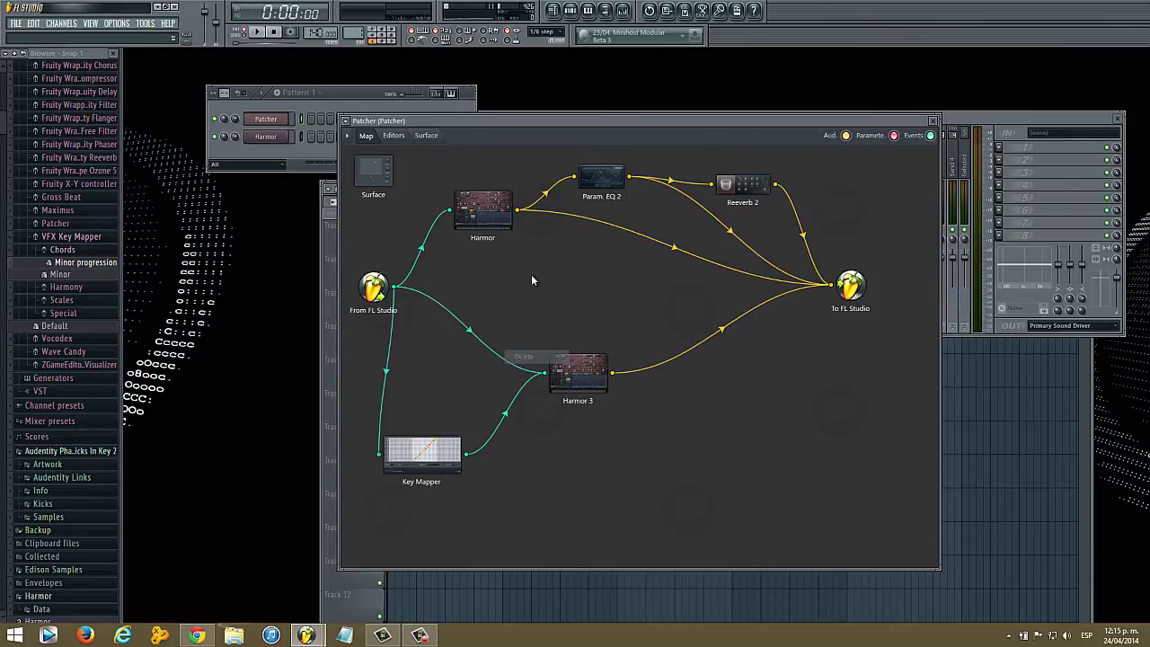
right_click(476, 193)
left_click(493, 244)
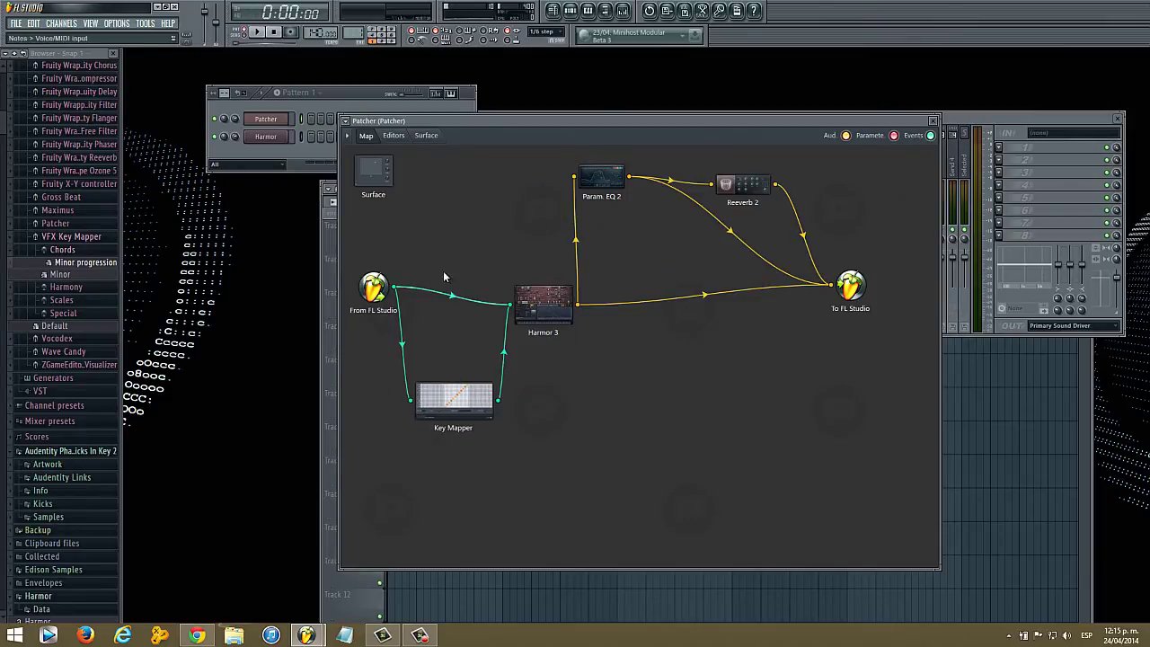
- Look through the plugin editors for Key Mapper, Reeverb 2, Param. EQ 2 and Harmor 3, and return to the map
left_click(392, 136)
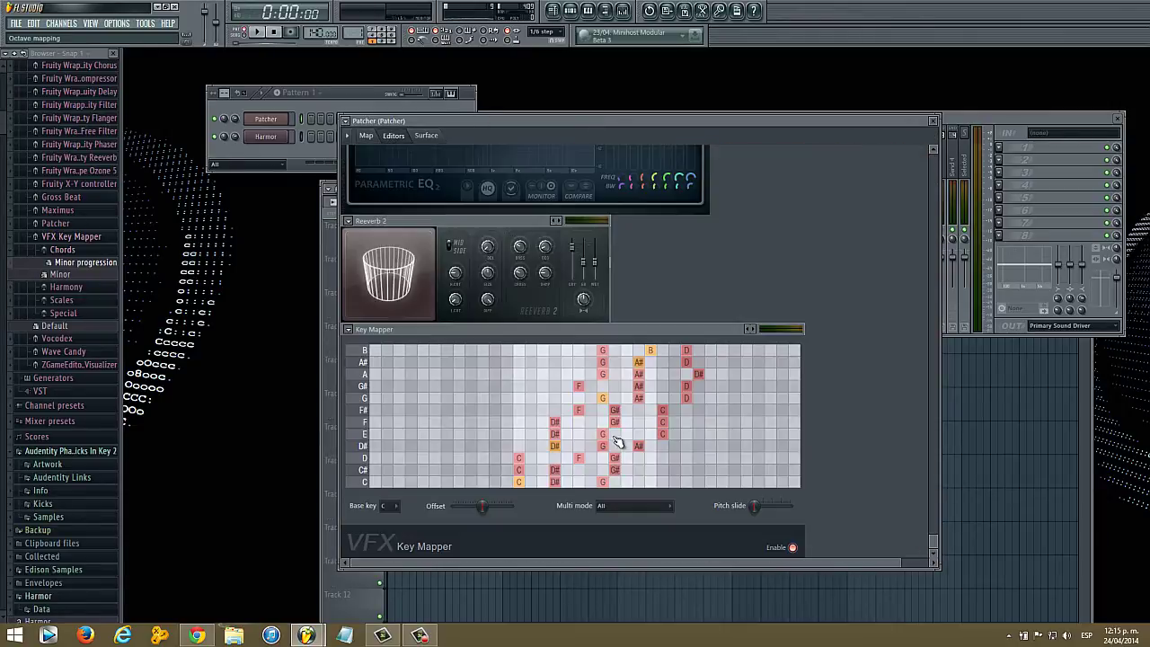
scroll(618, 442, "down", 5)
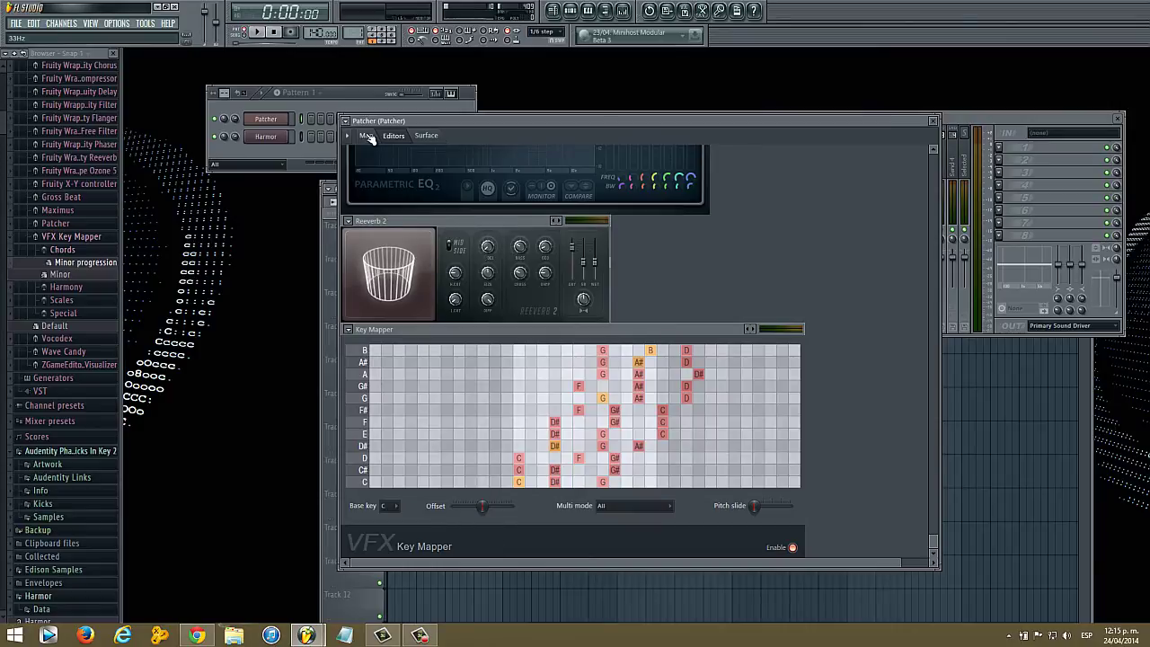
scroll(705, 258, "up", 3)
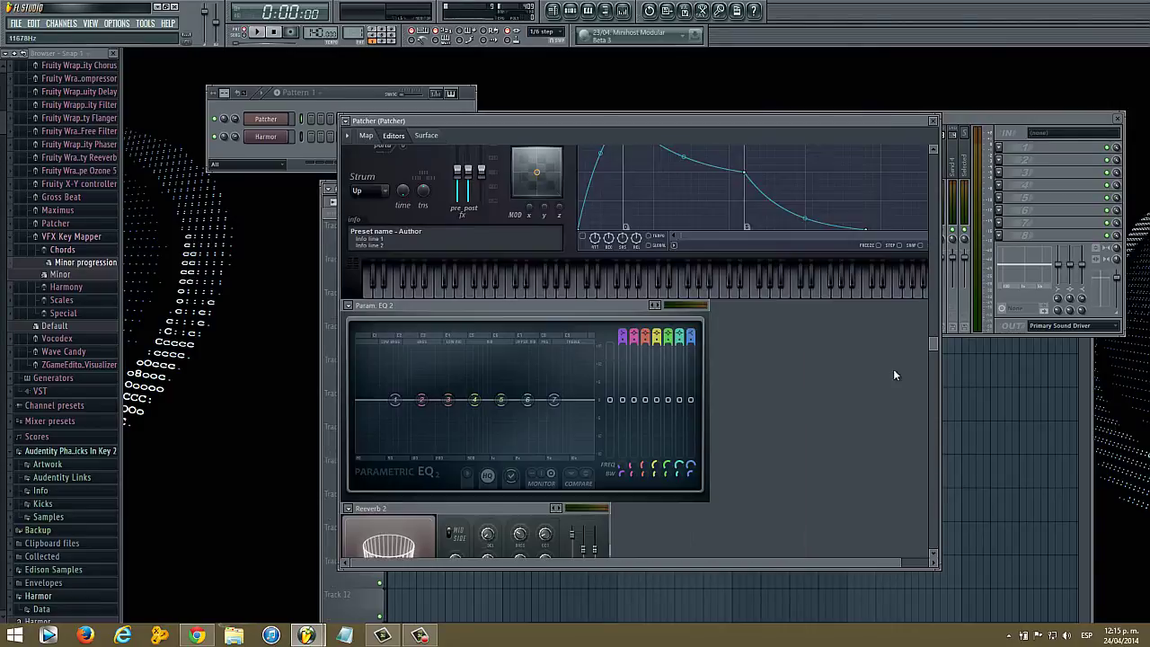
left_click_drag(933, 343, 935, 313)
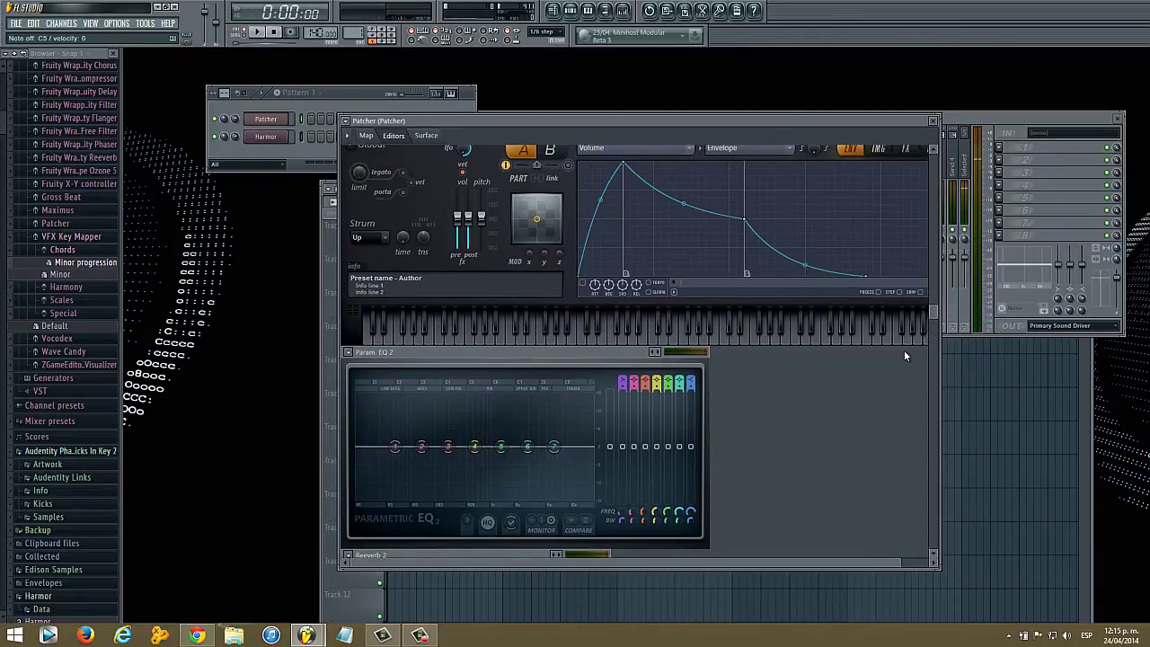
scroll(904, 356, "up", 5)
left_click(365, 135)
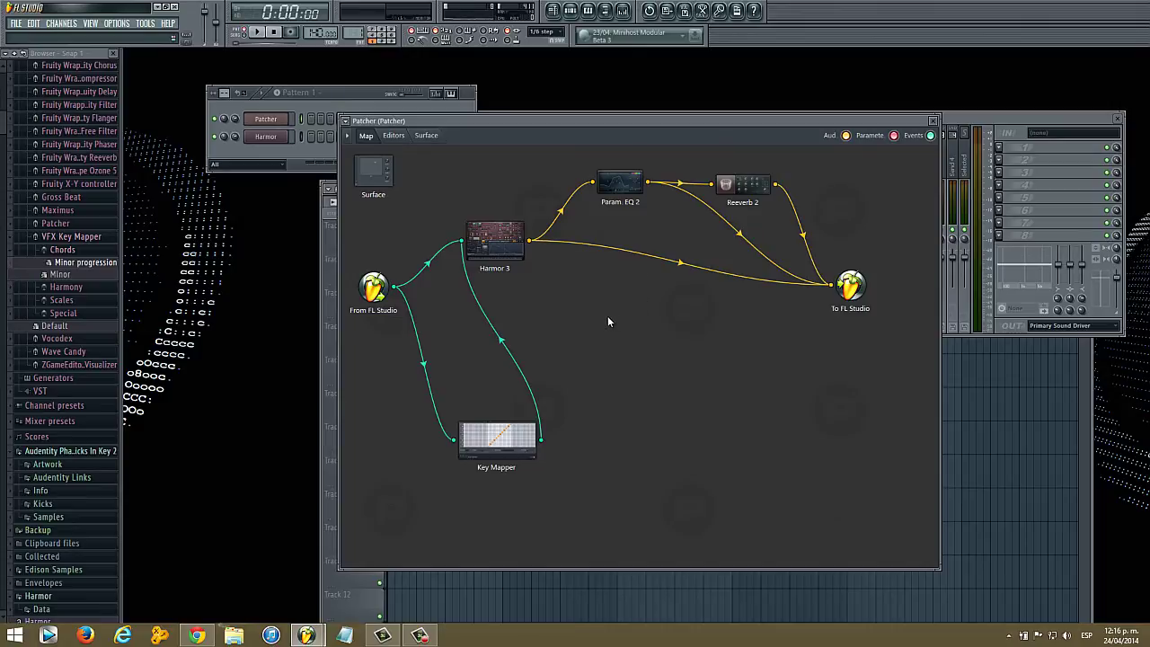
- Rename the Harmor 3 module to Harmor 3 lol
right_click(496, 235)
left_click(514, 248)
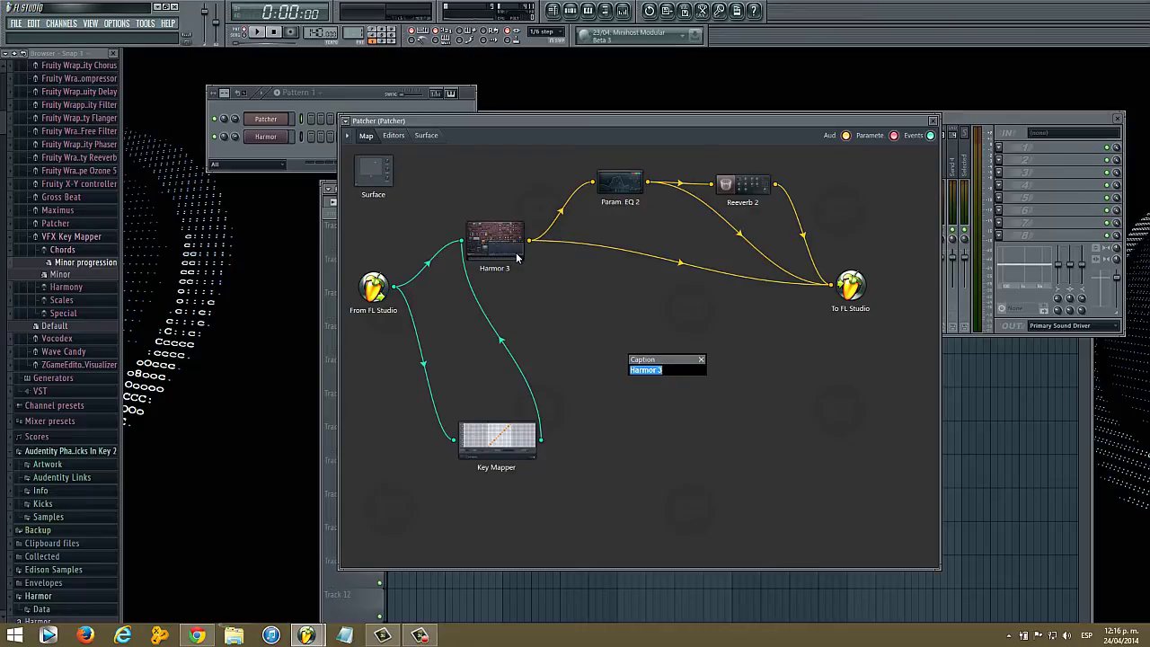
key("End")
- Deactivate all audio outputs of the Harmor 3 lol module
right_click(516, 258)
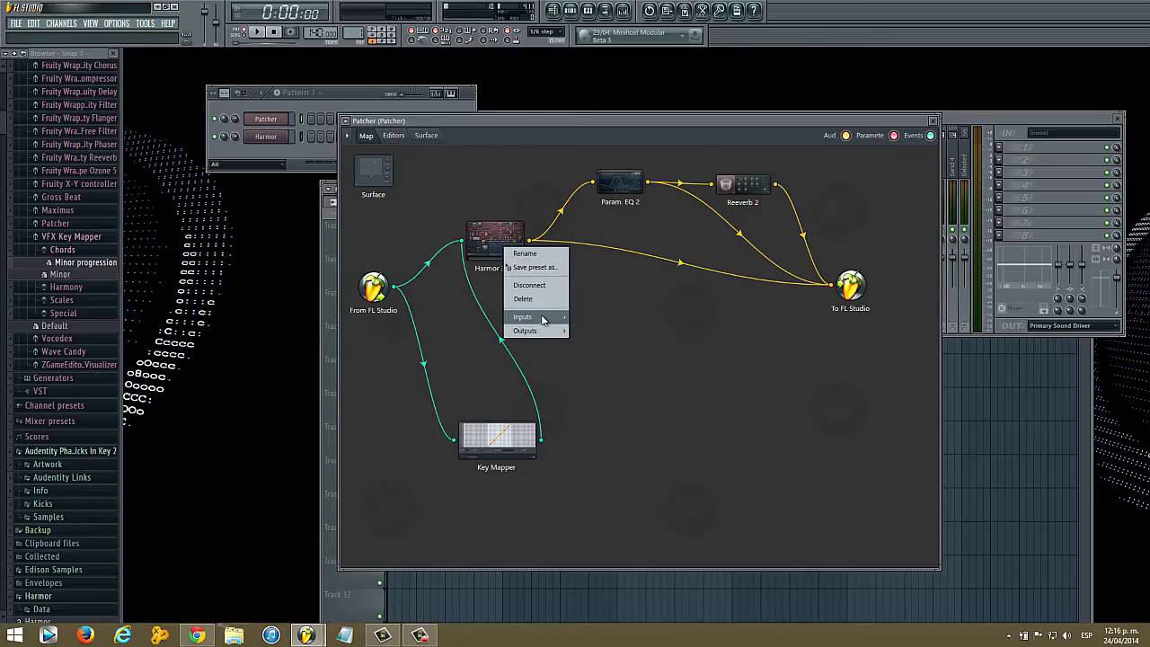
mouse_move(525, 317)
mouse_move(593, 317)
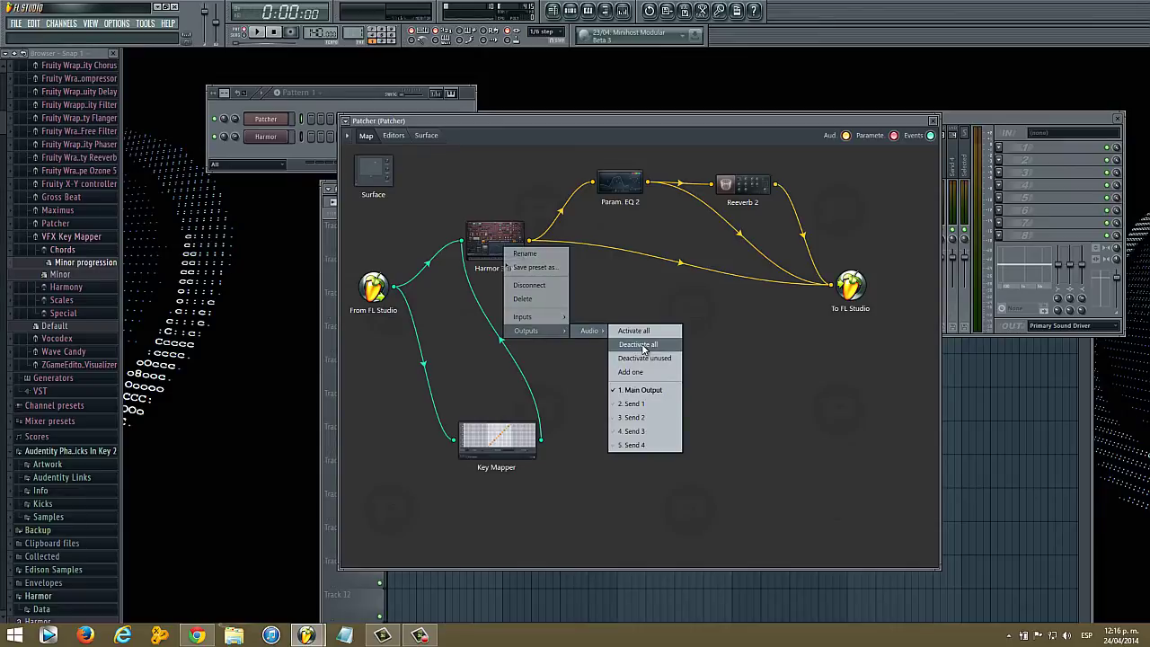
left_click(653, 347)
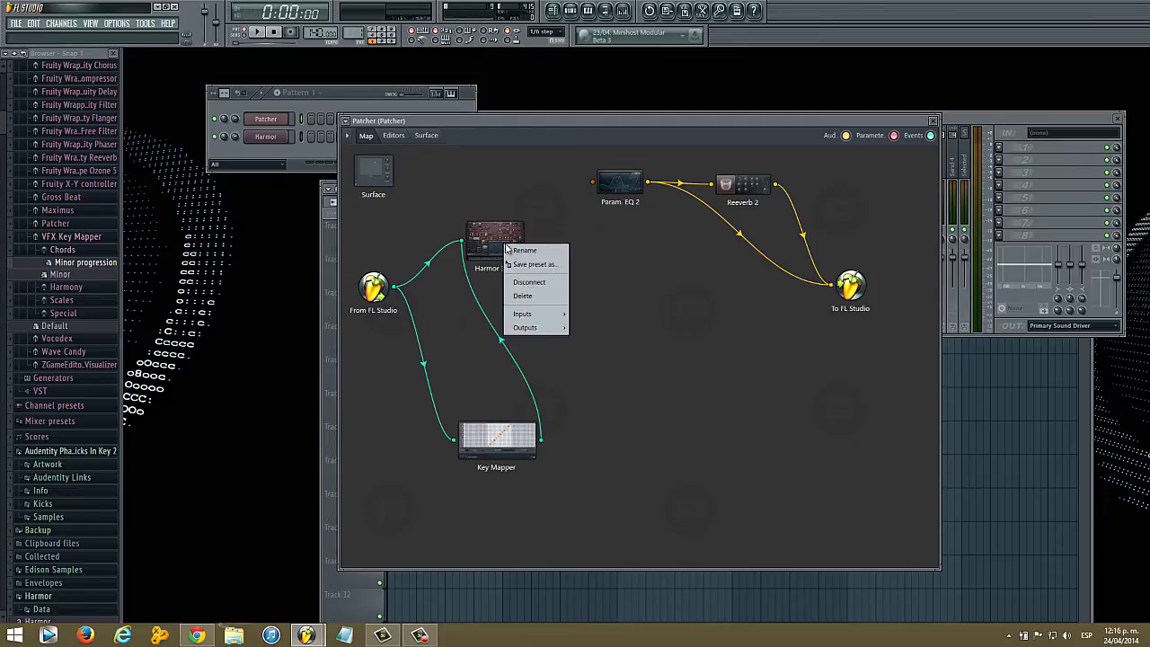
- Activate all audio outputs of Harmor 3 lol and wire its main output into Param. EQ 2
mouse_move(553, 328)
mouse_move(604, 328)
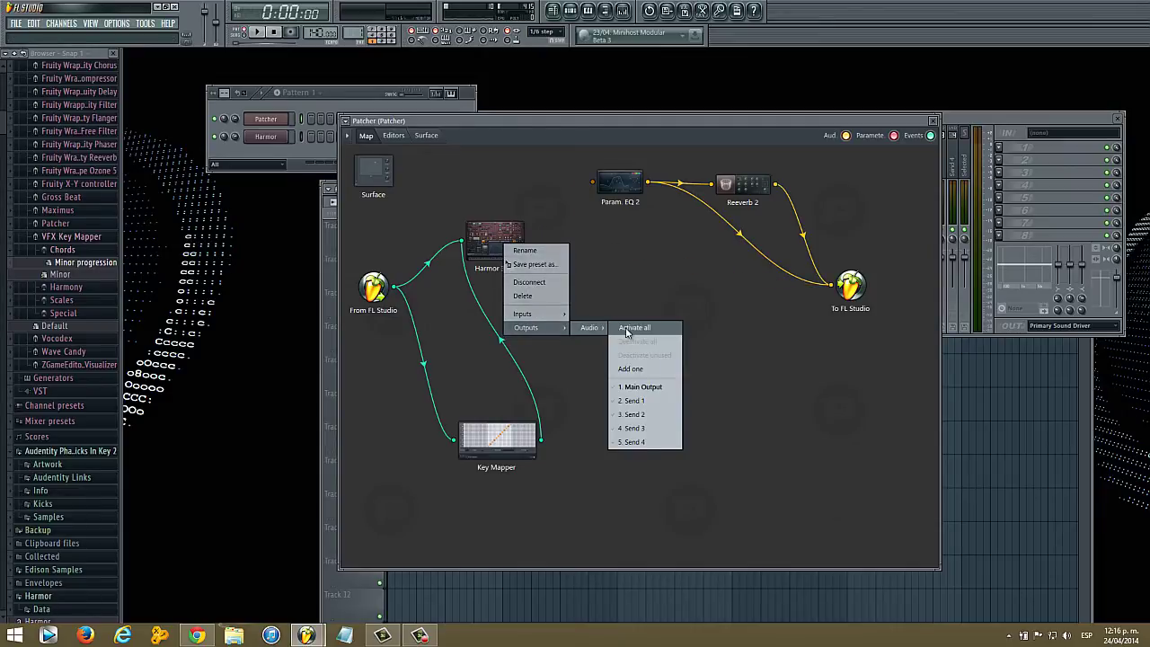
left_click(653, 347)
left_click_drag(529, 230, 592, 183)
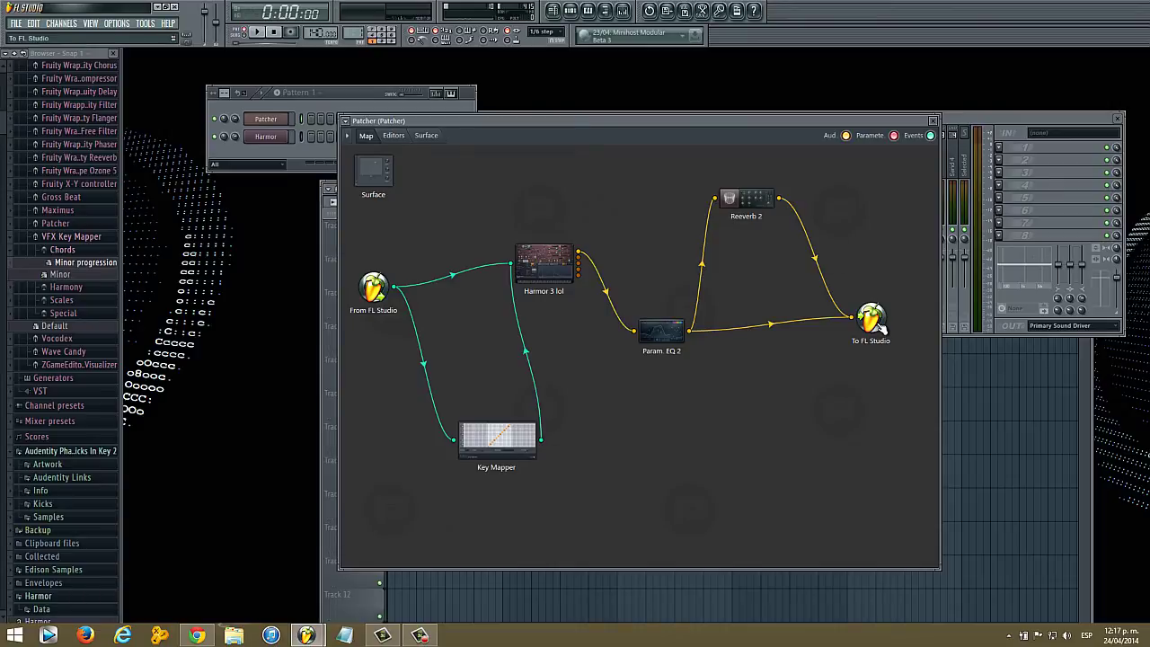
- Mute and unmute the audio connection between Harmor 3 lol and Param. EQ 2
left_click(608, 289)
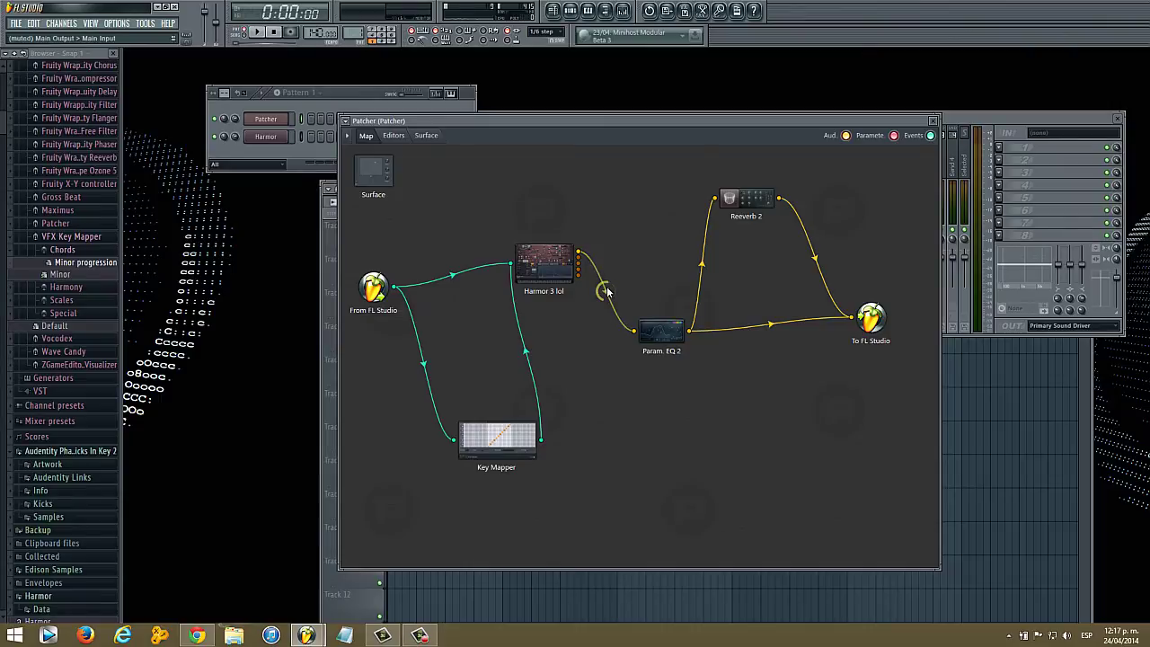
left_click(607, 289)
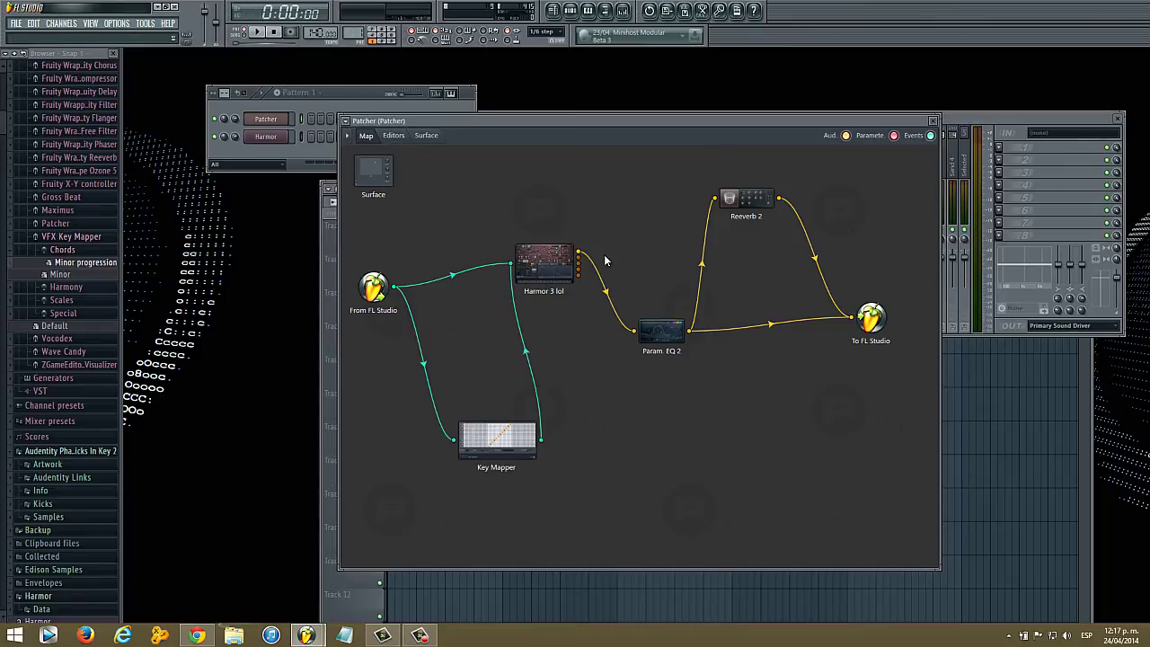
- View Patcher's plugin options, including saving presets, without choosing any, and close the Patcher window
left_click(345, 121)
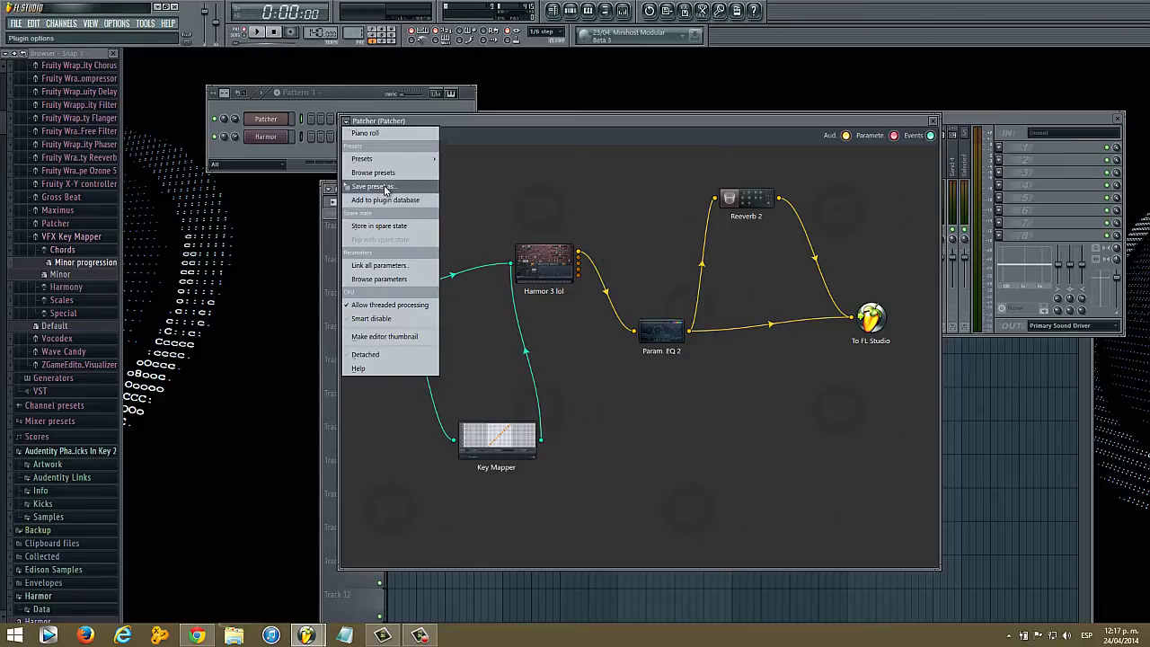
left_click(669, 426)
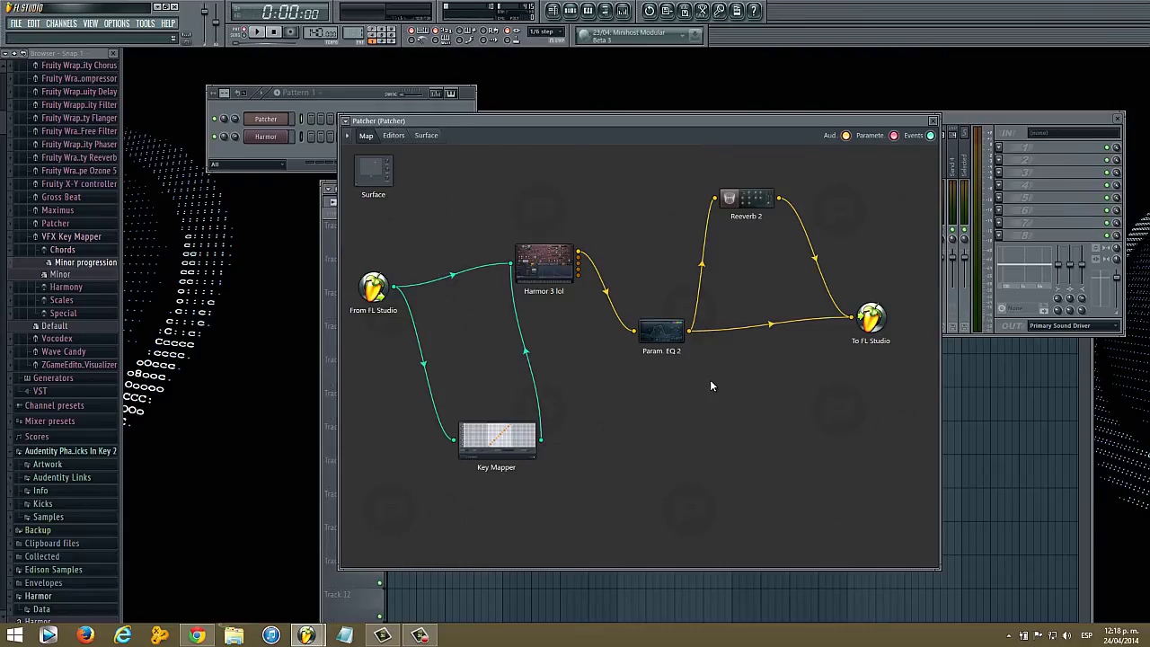
left_click(933, 120)
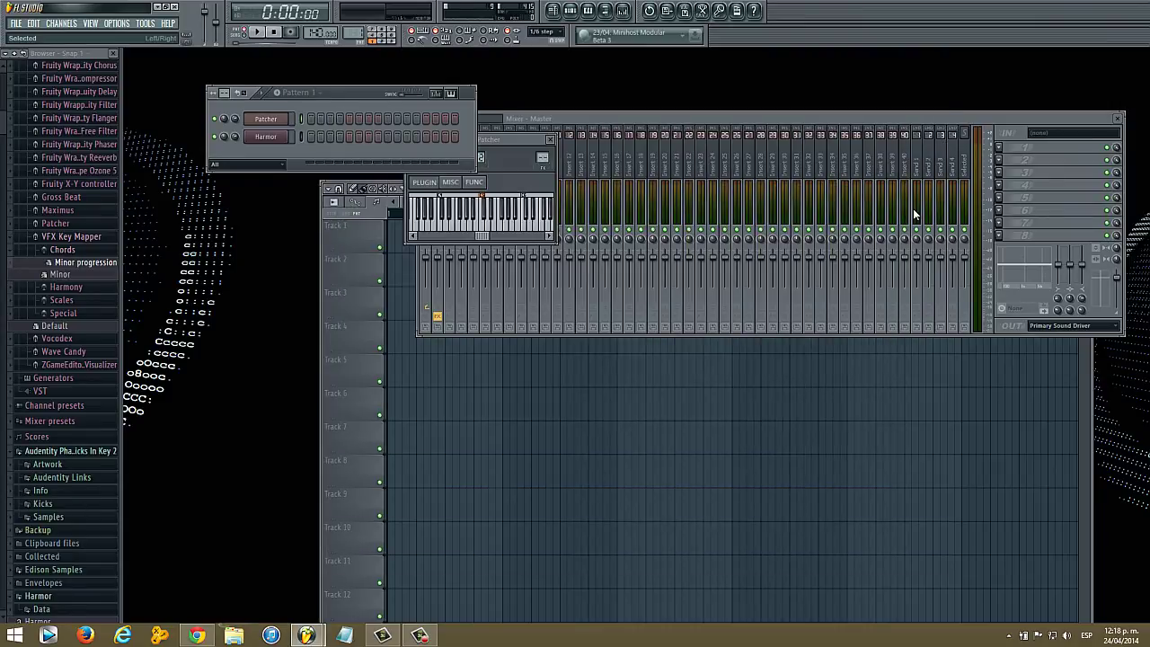